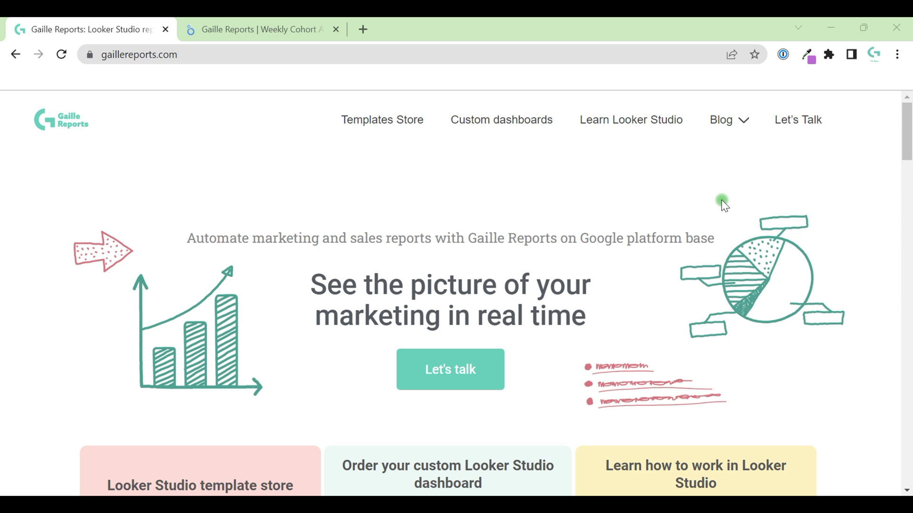
# - Open the 69 € 'Cohort Analysis by weeks' product page from the Gaille Reports Templates Store
pyautogui.click(383, 125)
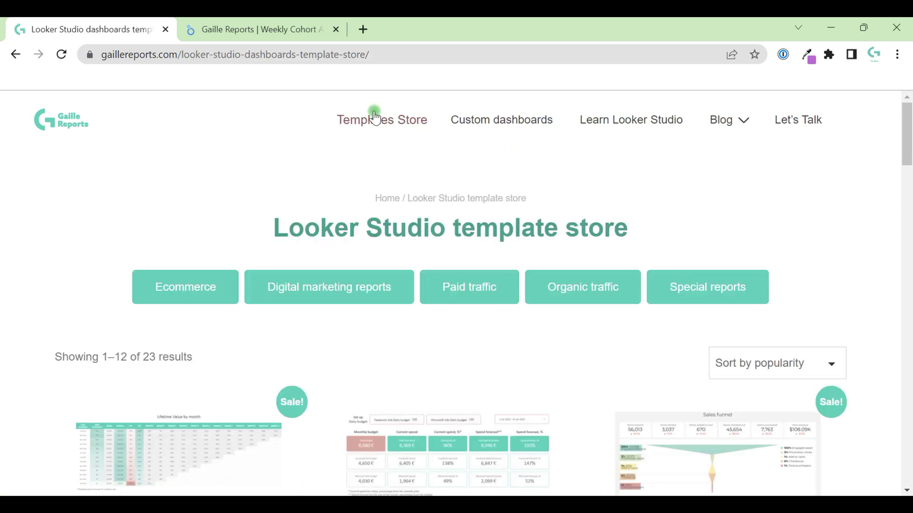
pyautogui.scroll(-10, 692, 255)
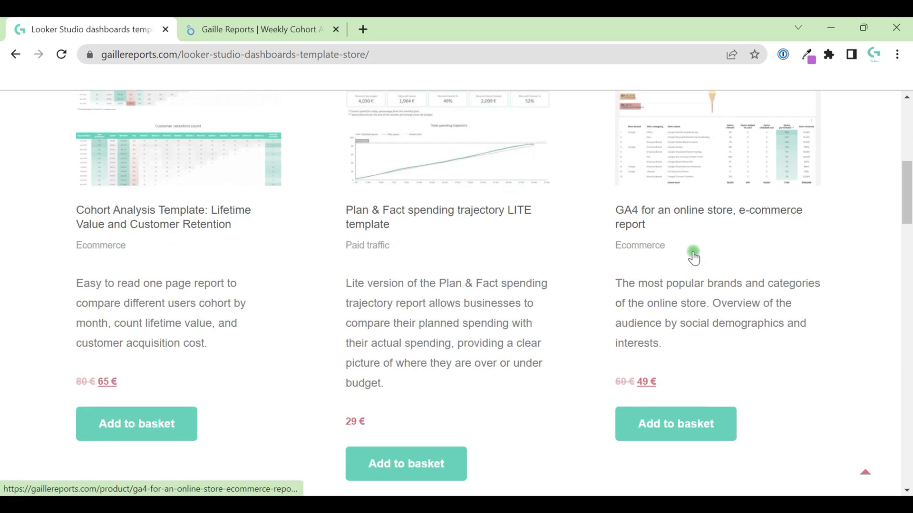
pyautogui.scroll(-16, 693, 257)
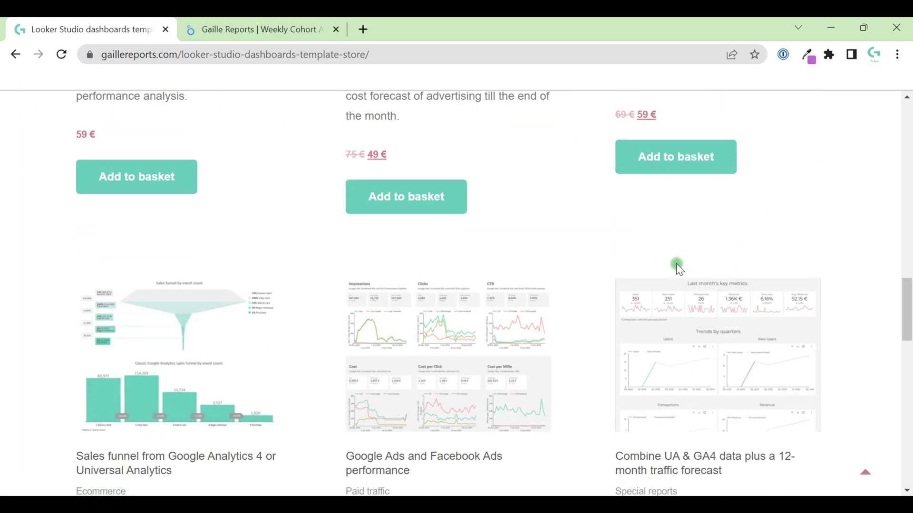
pyautogui.scroll(-9, 623, 276)
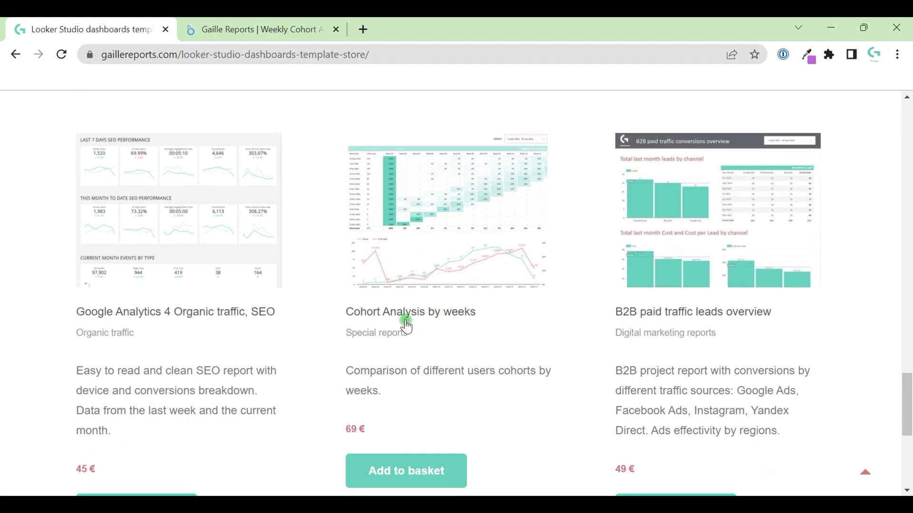
pyautogui.click(404, 318)
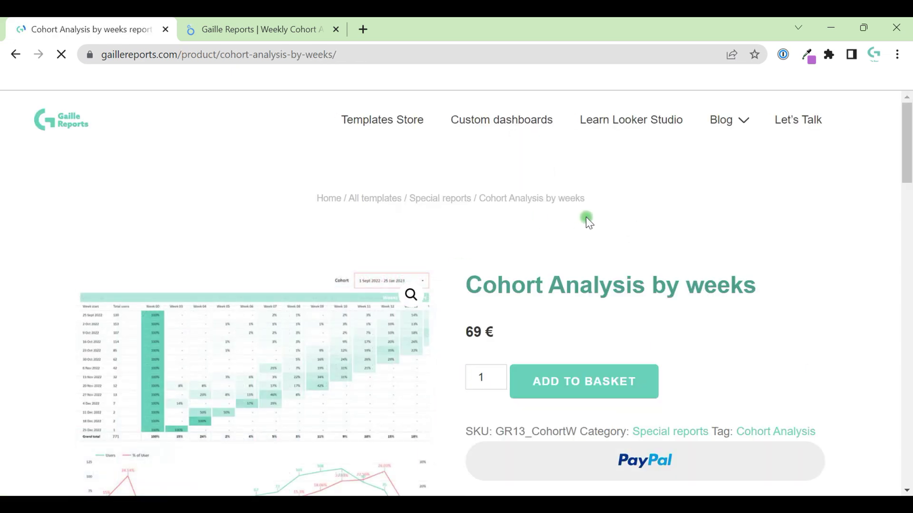
pyautogui.scroll(-5, 857, 244)
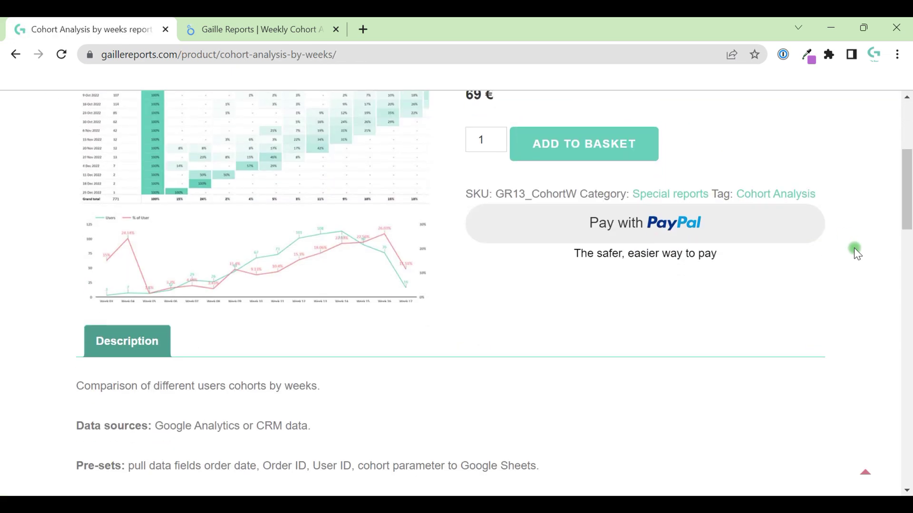
pyautogui.scroll(5, 851, 268)
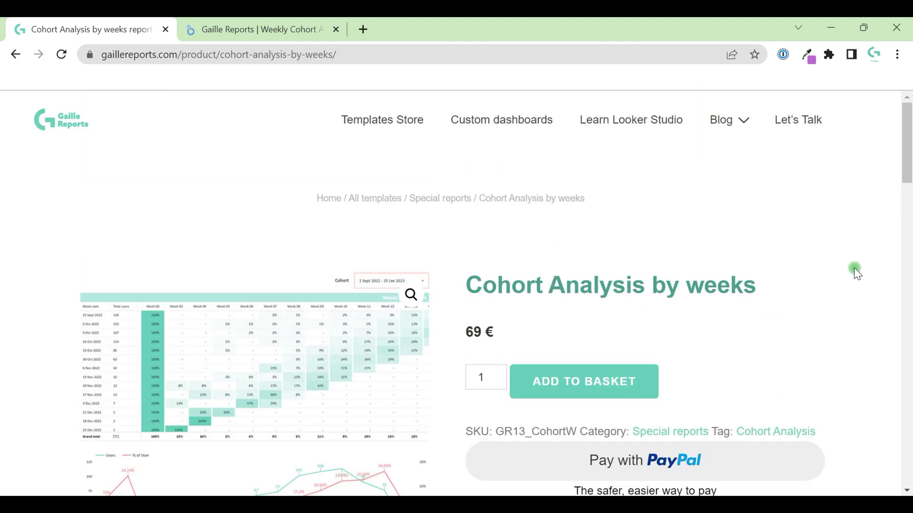
# - Switch to the Weekly Cohort Analysis report tab and highlight 'all districts' in its heading
pyautogui.click(237, 22)
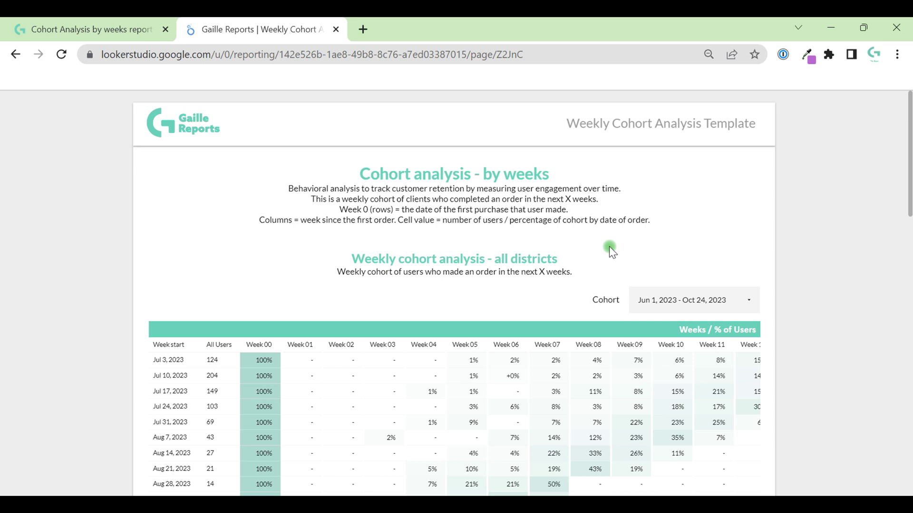
pyautogui.moveTo(494, 261); pyautogui.dragTo(573, 265)
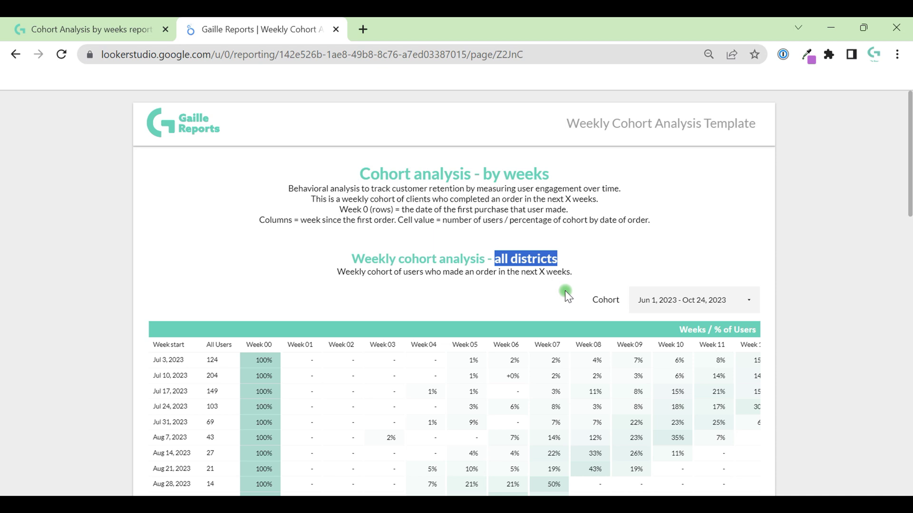
pyautogui.click(623, 243)
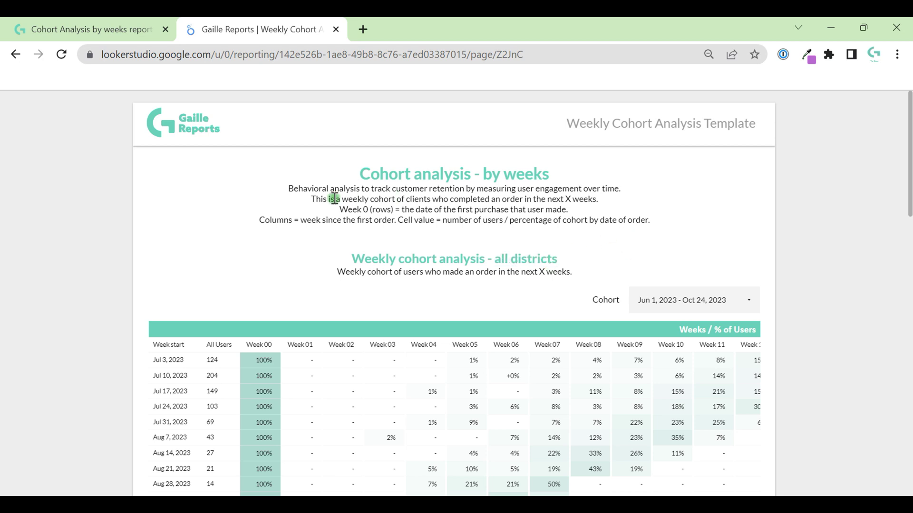
pyautogui.moveTo(276, 190); pyautogui.dragTo(668, 224)
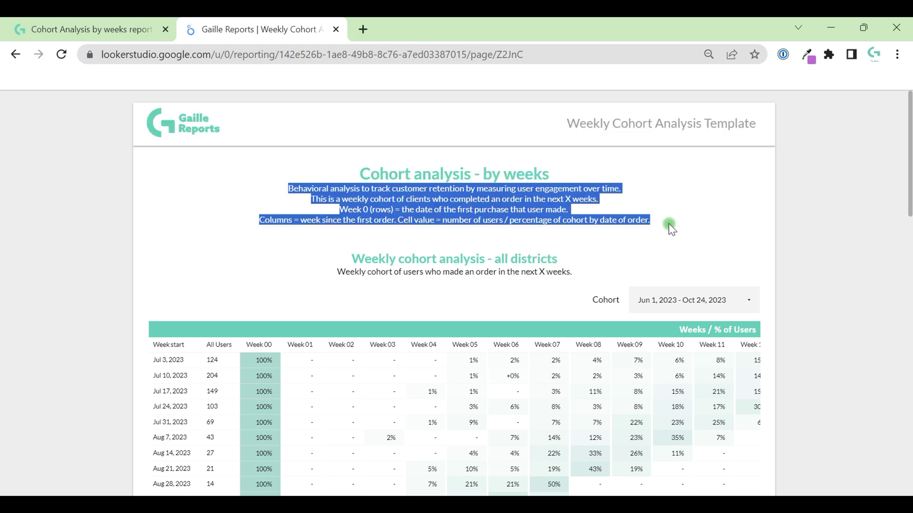
pyautogui.click(644, 230)
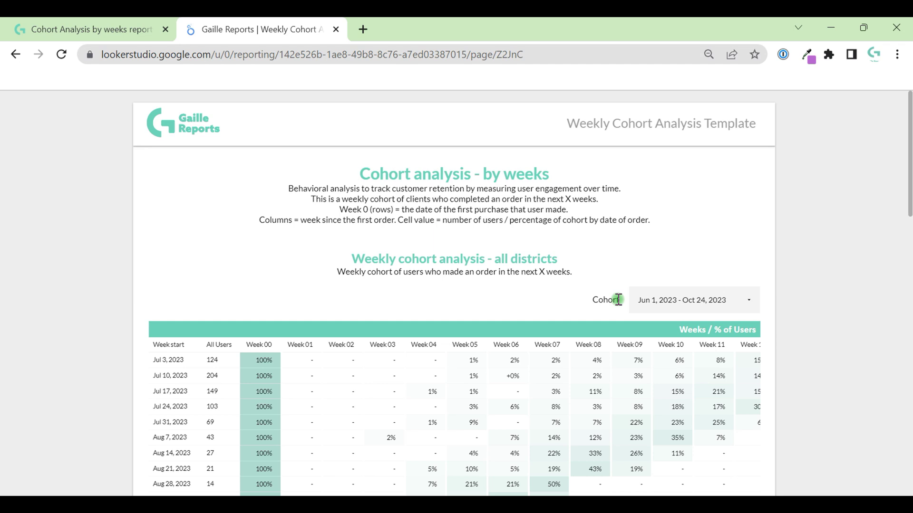
pyautogui.scroll(-2, 762, 303)
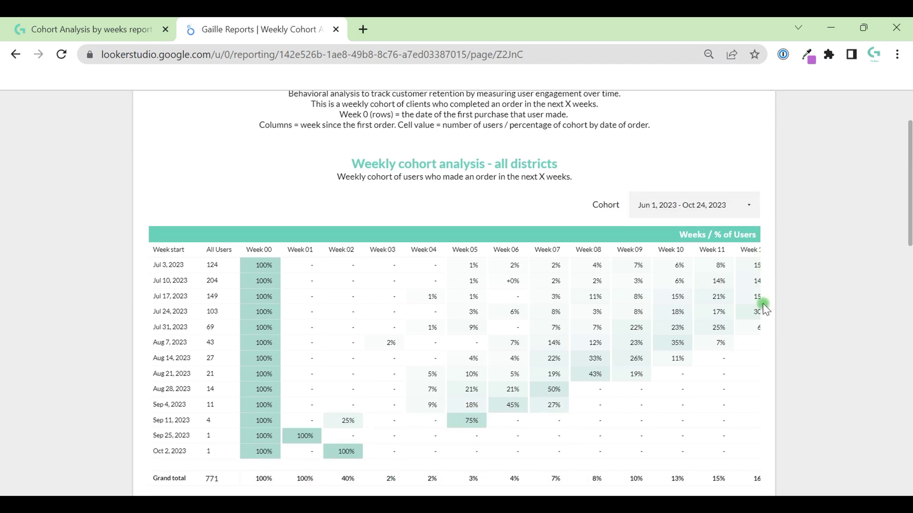
pyautogui.click(749, 205)
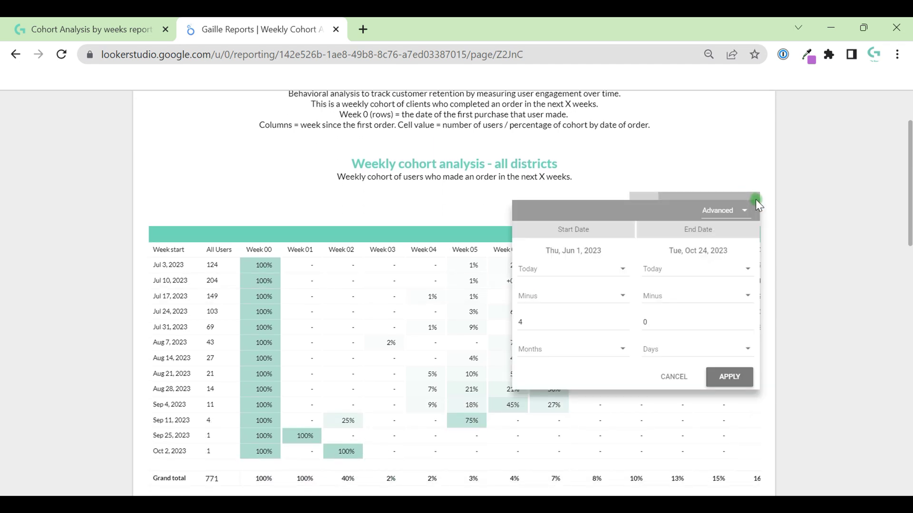
pyautogui.click(443, 207)
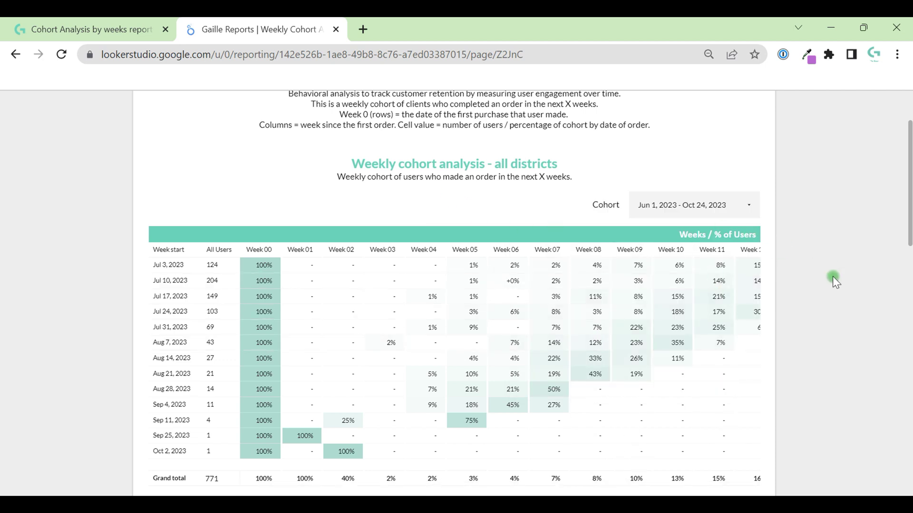
pyautogui.scroll(-1, 833, 278)
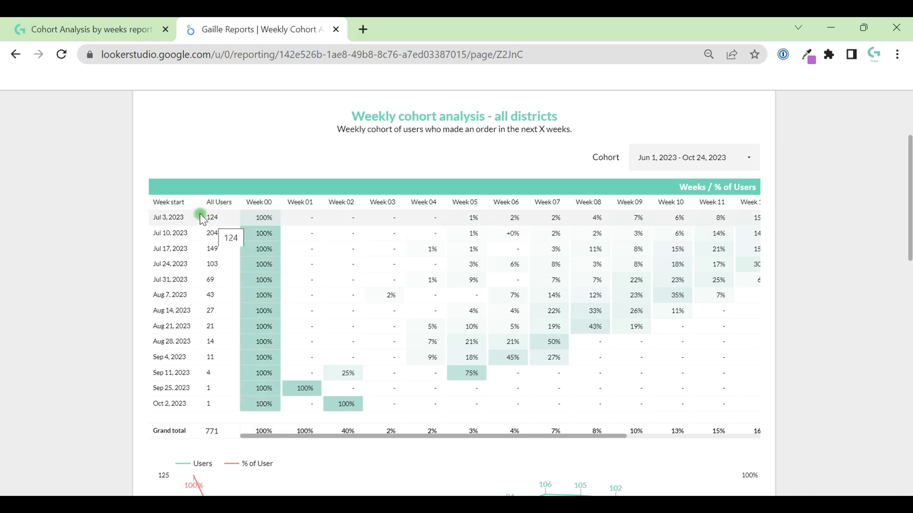
pyautogui.moveTo(151, 209); pyautogui.dragTo(188, 406)
pyautogui.click(151, 407)
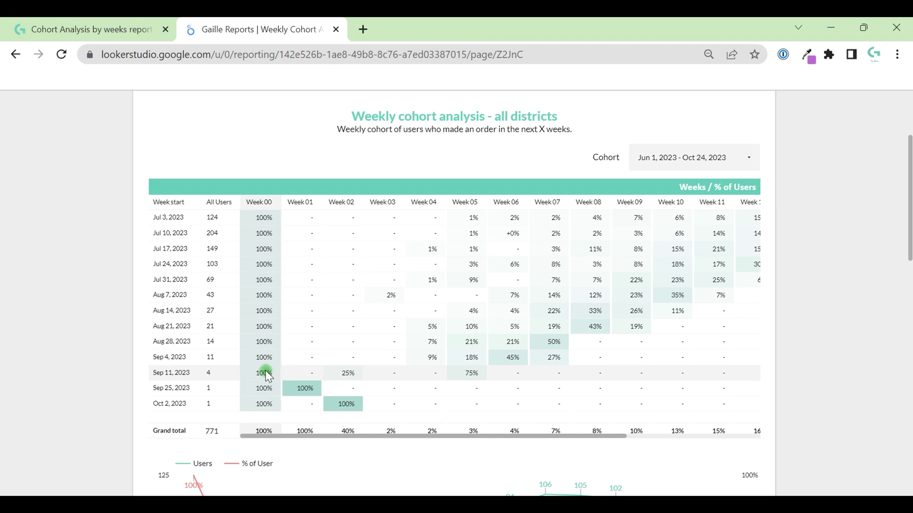
pyautogui.moveTo(270, 373)
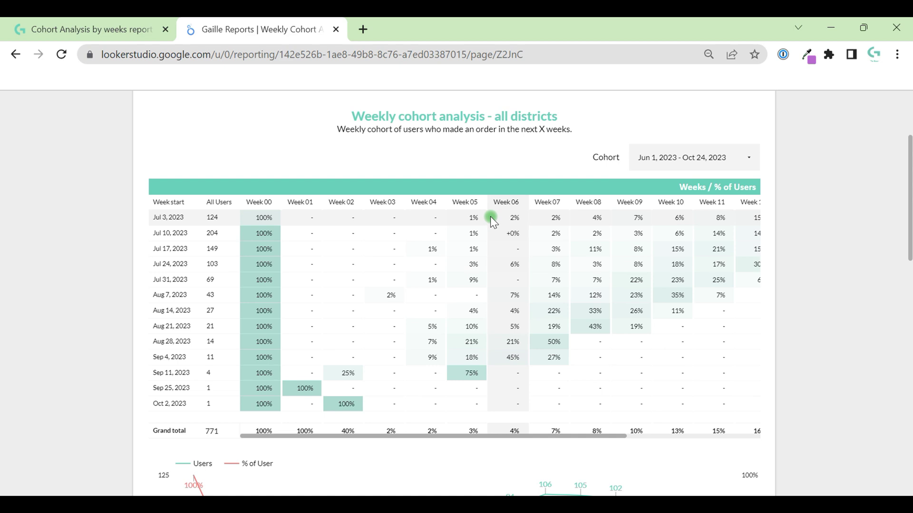
pyautogui.moveTo(489, 216)
pyautogui.moveTo(620, 303)
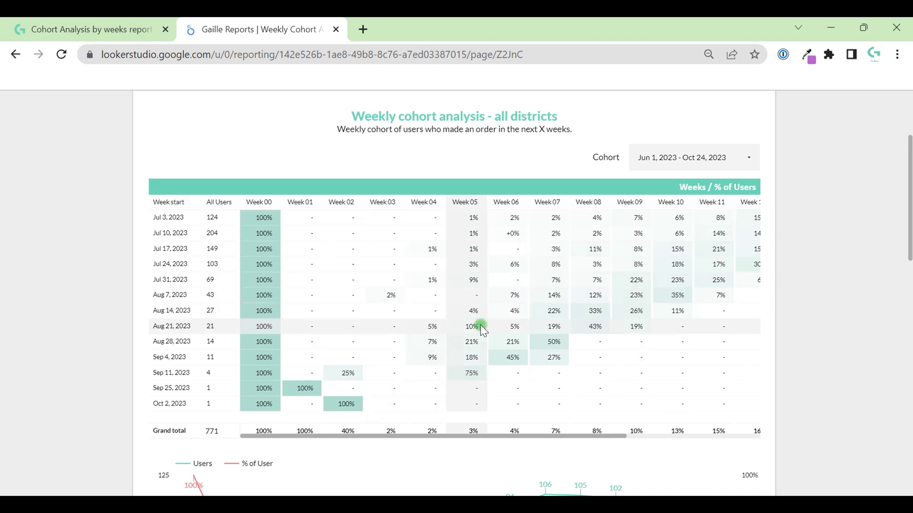
pyautogui.moveTo(513, 328)
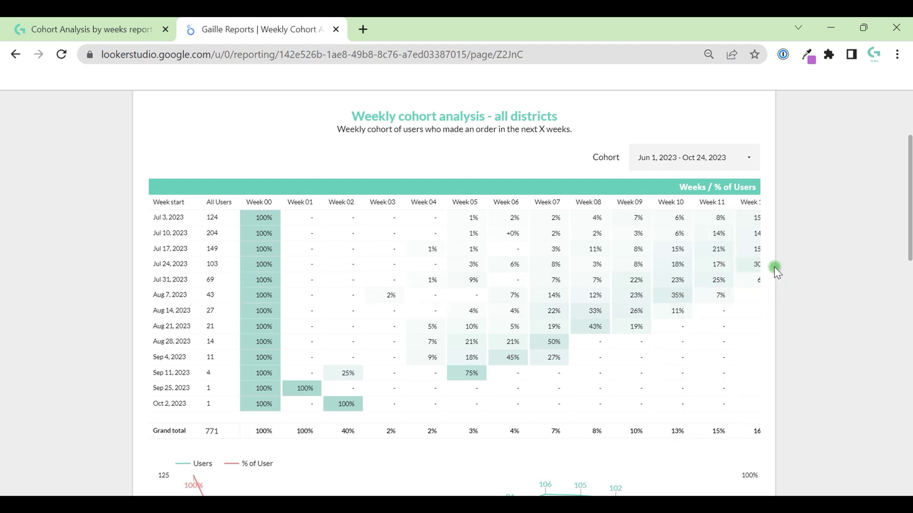
pyautogui.scroll(-1, 830, 284)
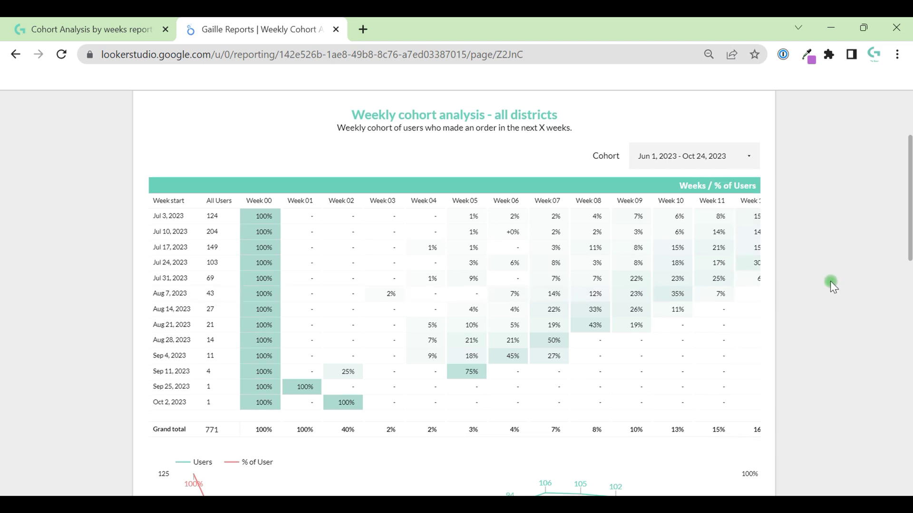
pyautogui.scroll(-4, 830, 281)
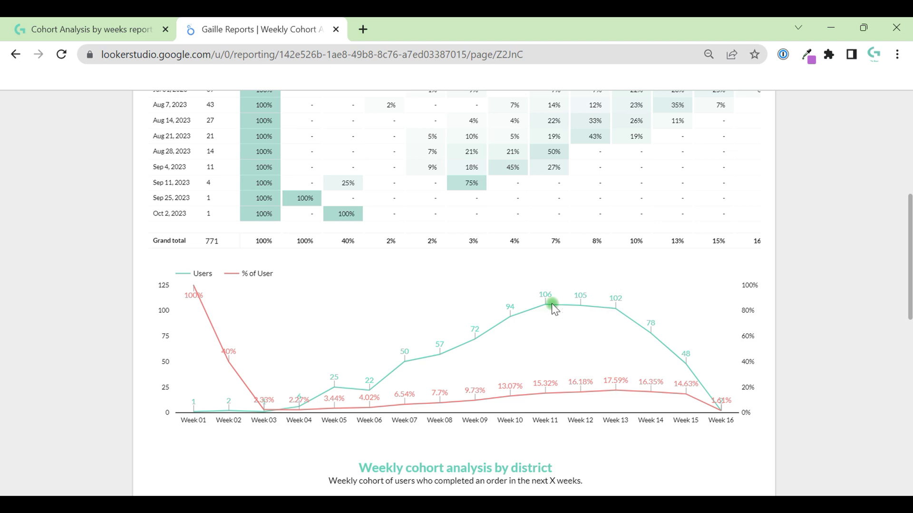
pyautogui.moveTo(586, 322)
pyautogui.moveTo(619, 390)
pyautogui.moveTo(596, 347)
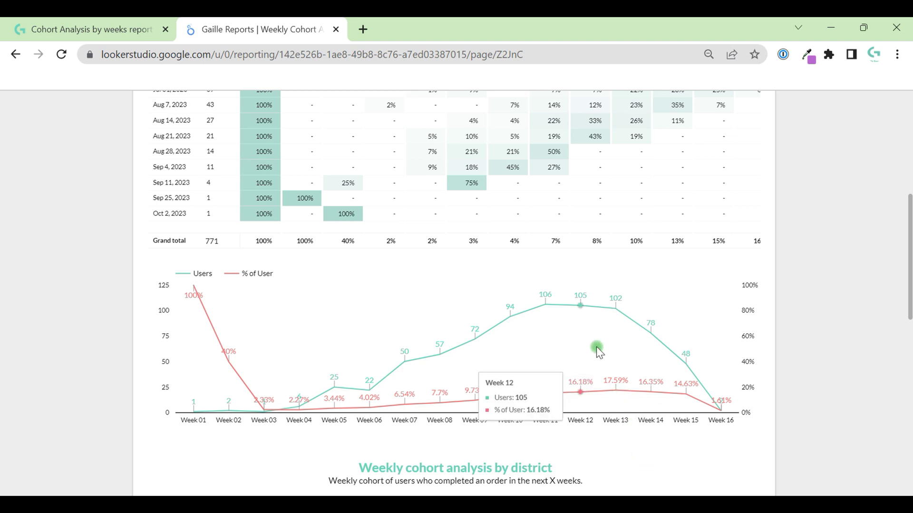
pyautogui.moveTo(618, 360)
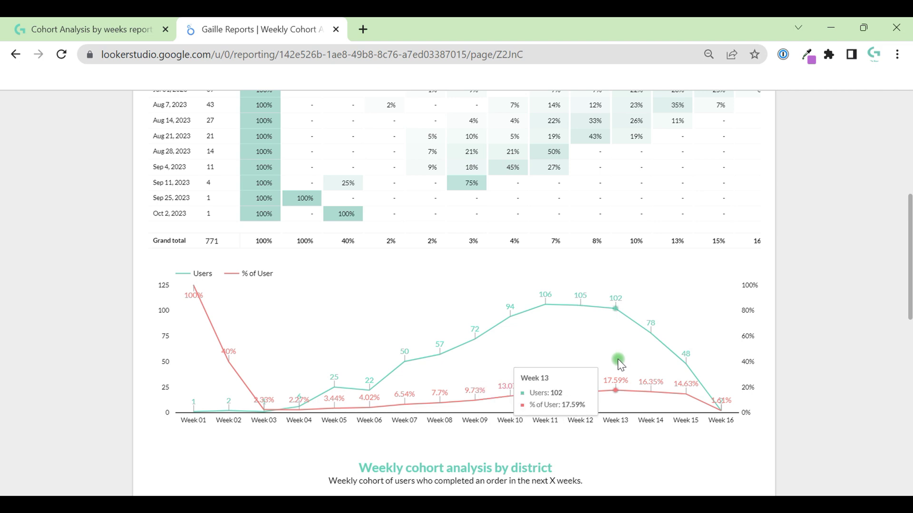
pyautogui.moveTo(566, 293)
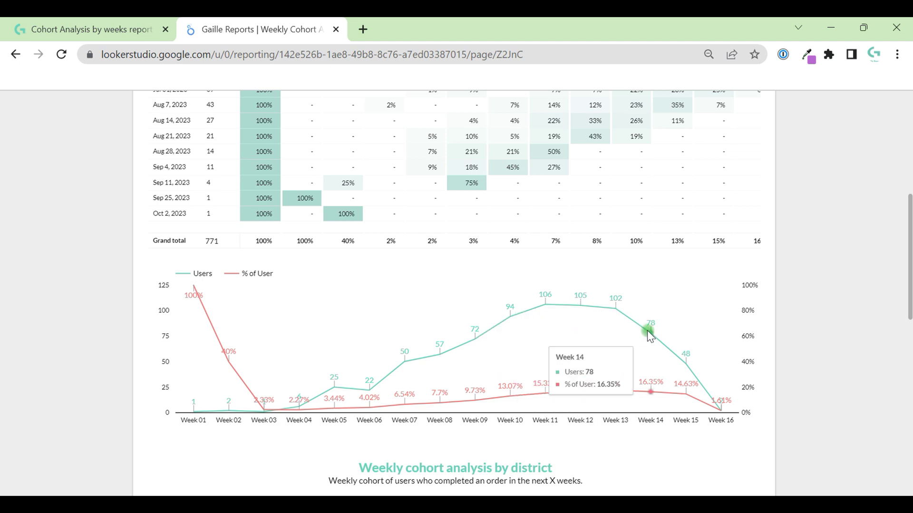
pyautogui.moveTo(673, 371)
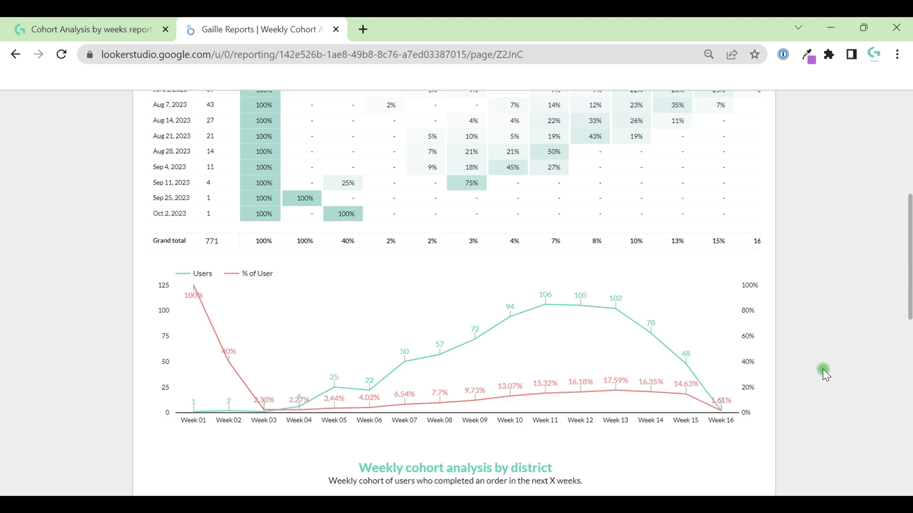
pyautogui.scroll(7, 827, 342)
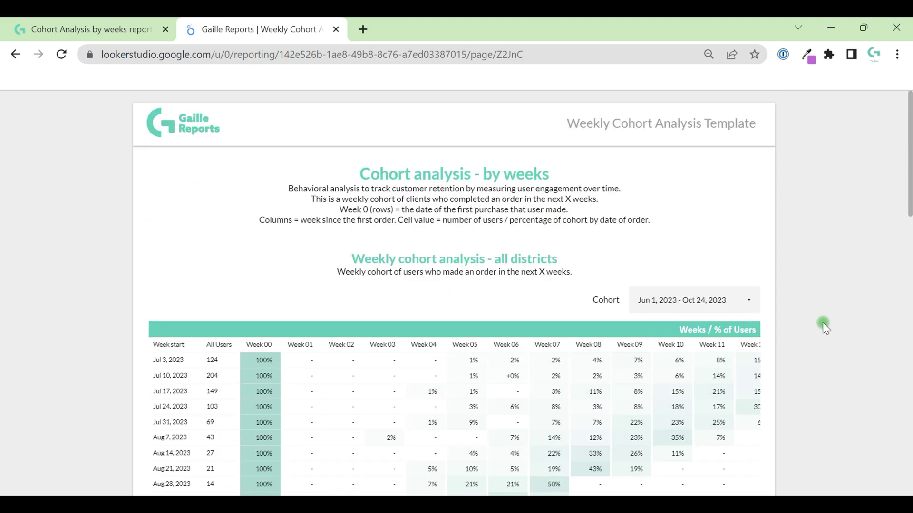
pyautogui.scroll(-10, 822, 322)
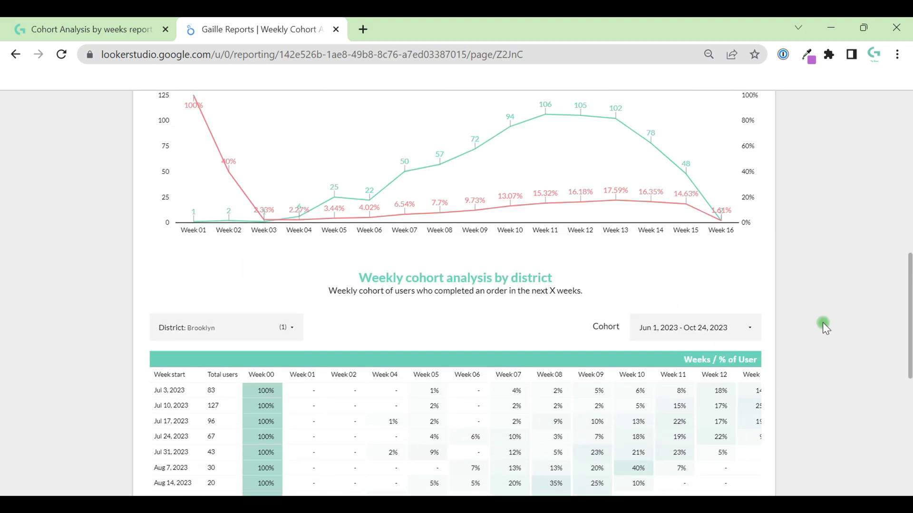
pyautogui.scroll(-4, 823, 326)
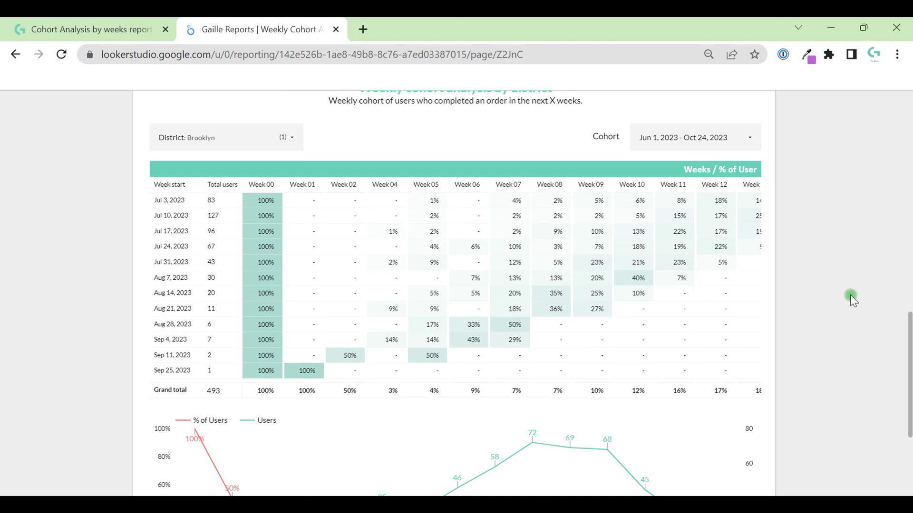
pyautogui.scroll(-4, 779, 396)
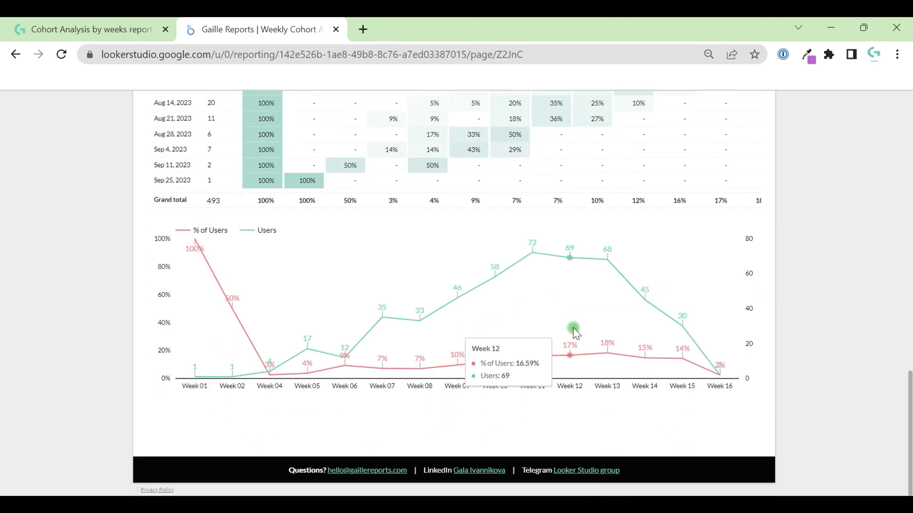
pyautogui.scroll(6, 808, 340)
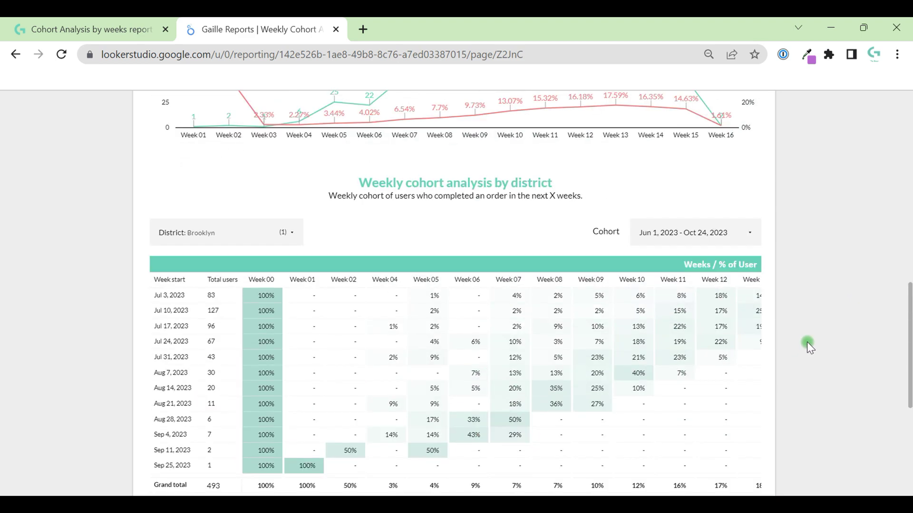
pyautogui.click(290, 234)
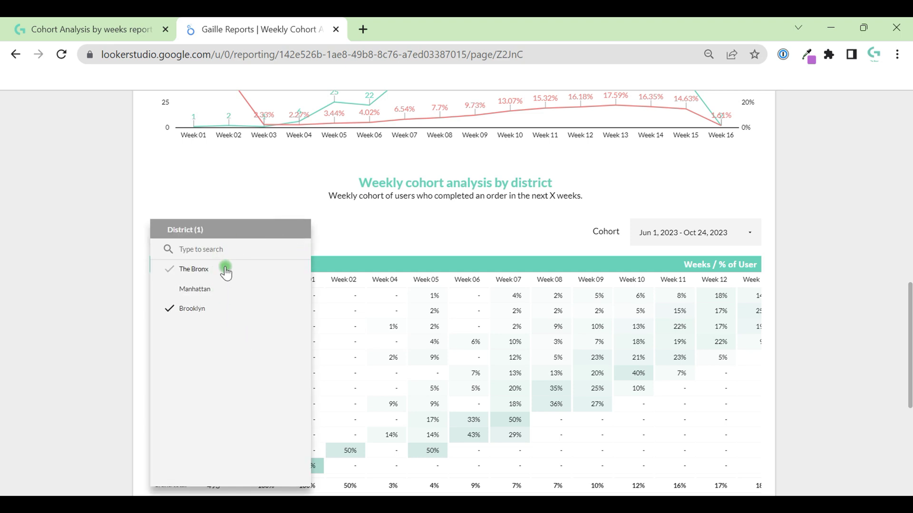
pyautogui.click(449, 229)
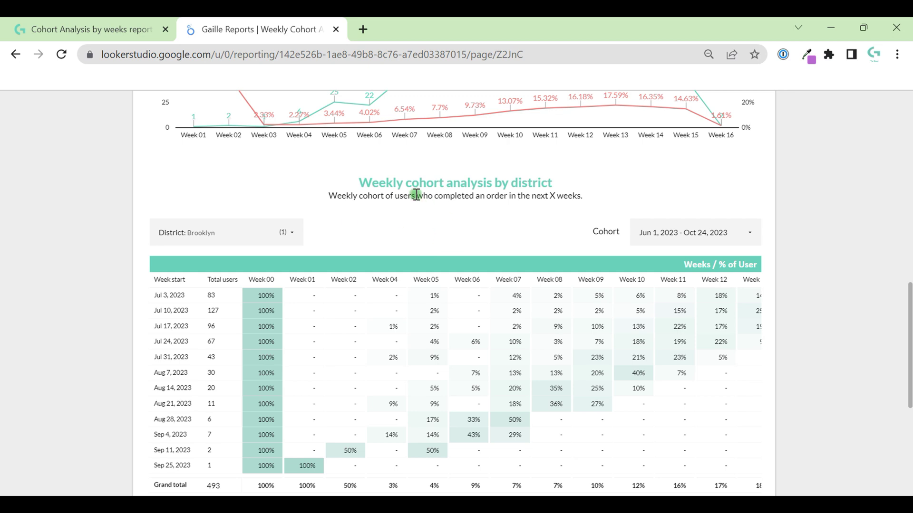
pyautogui.scroll(-2, 815, 296)
pyautogui.scroll(1, 835, 301)
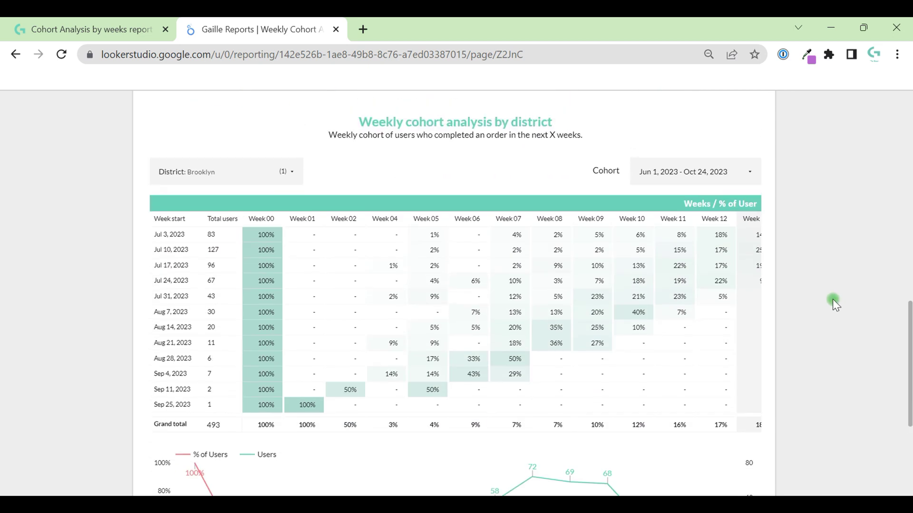
pyautogui.click(285, 184)
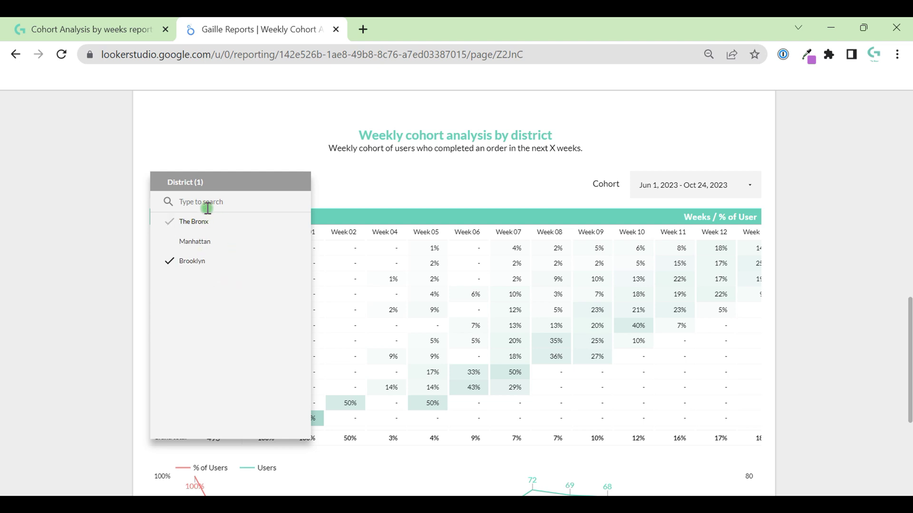
pyautogui.click(362, 180)
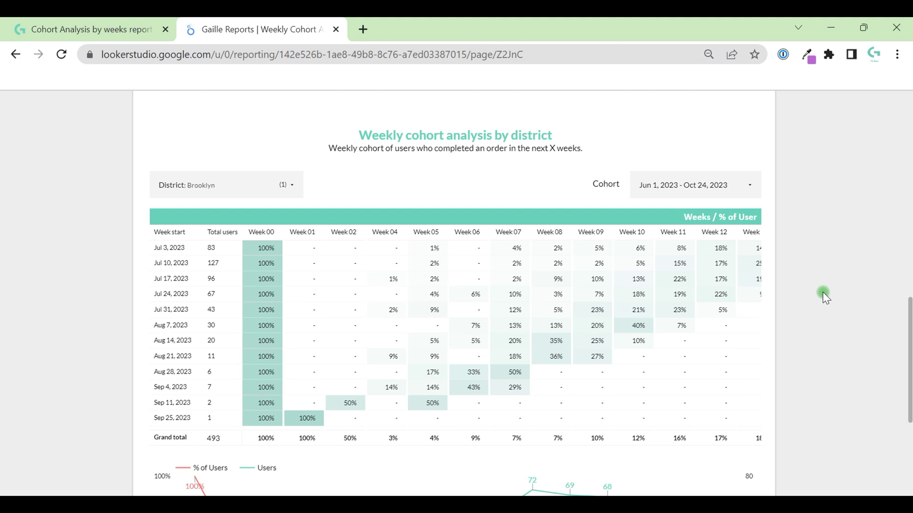
# - Put the Weekly Cohort Analysis Template into edit mode, checking the Resource menu and page list
pyautogui.scroll(10, 735, 144)
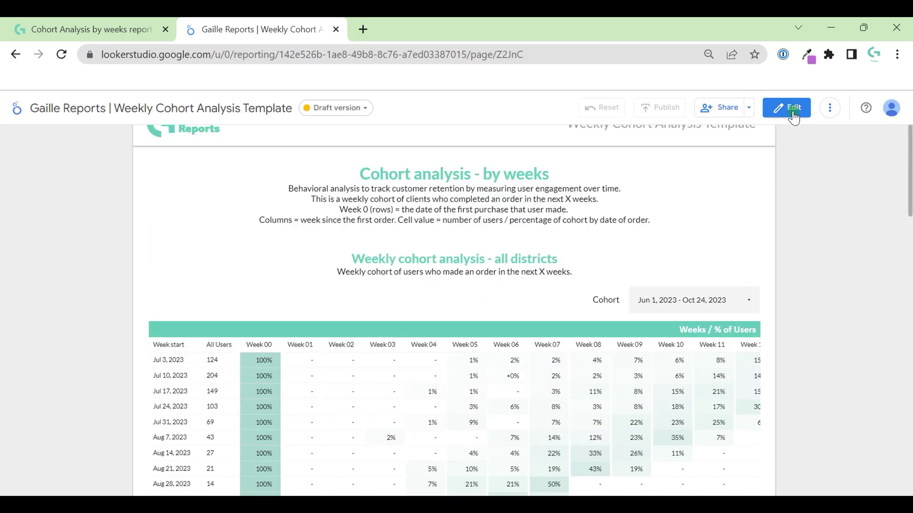
pyautogui.click(791, 111)
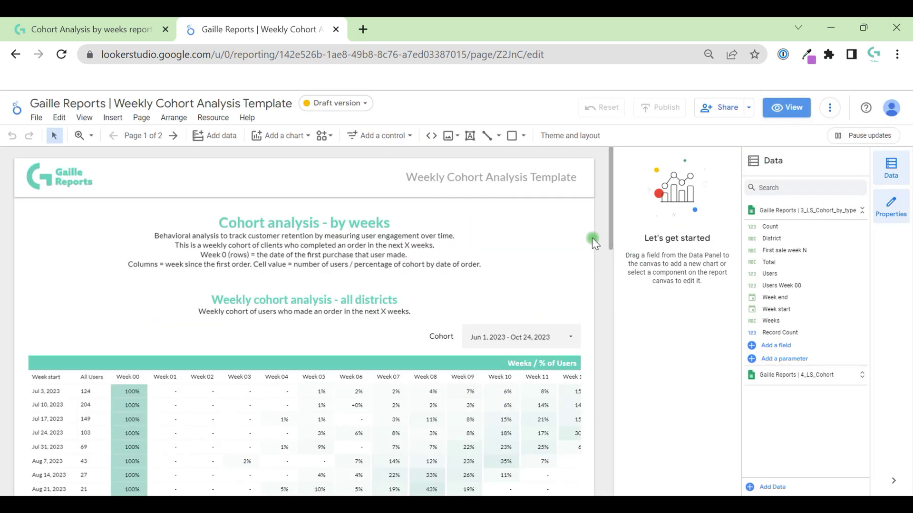
pyautogui.click(213, 118)
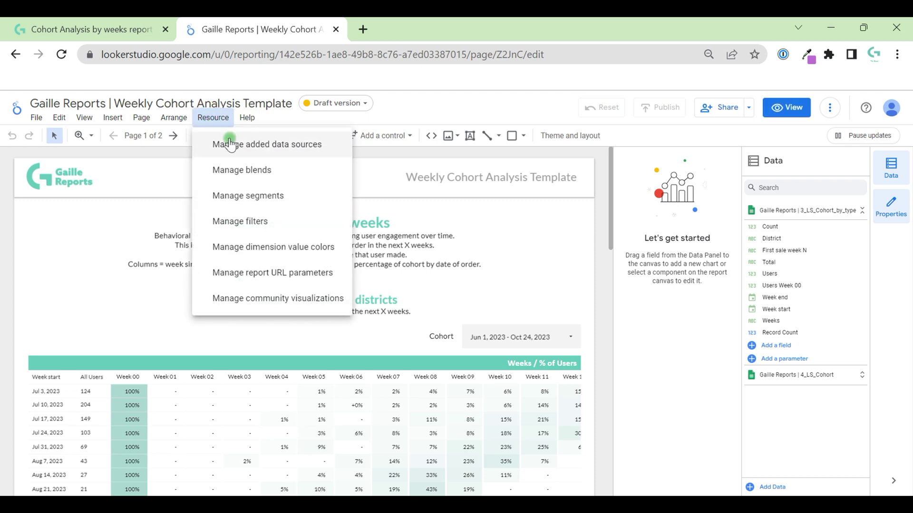
pyautogui.click(605, 177)
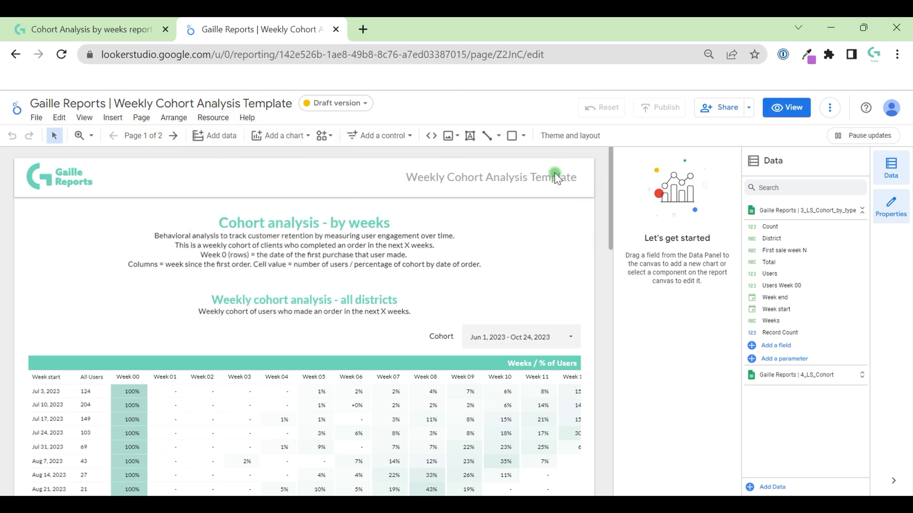
pyautogui.click(128, 138)
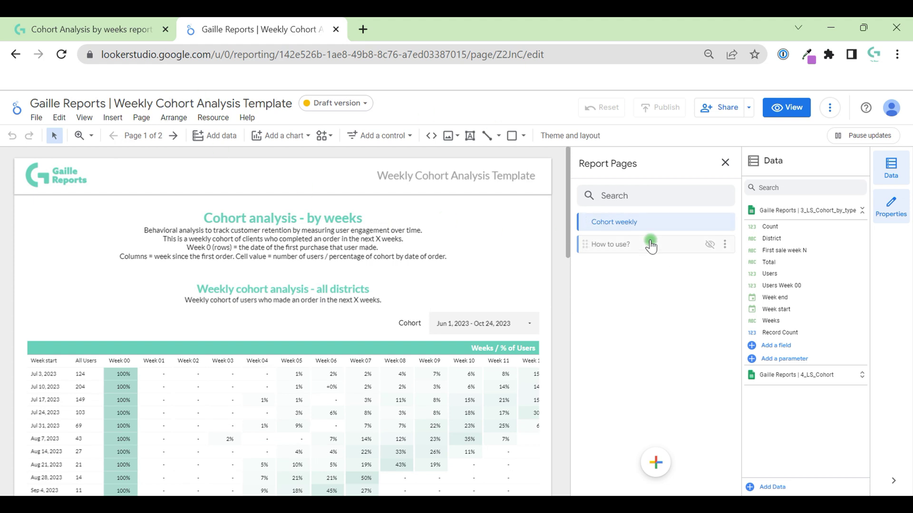
pyautogui.click(557, 214)
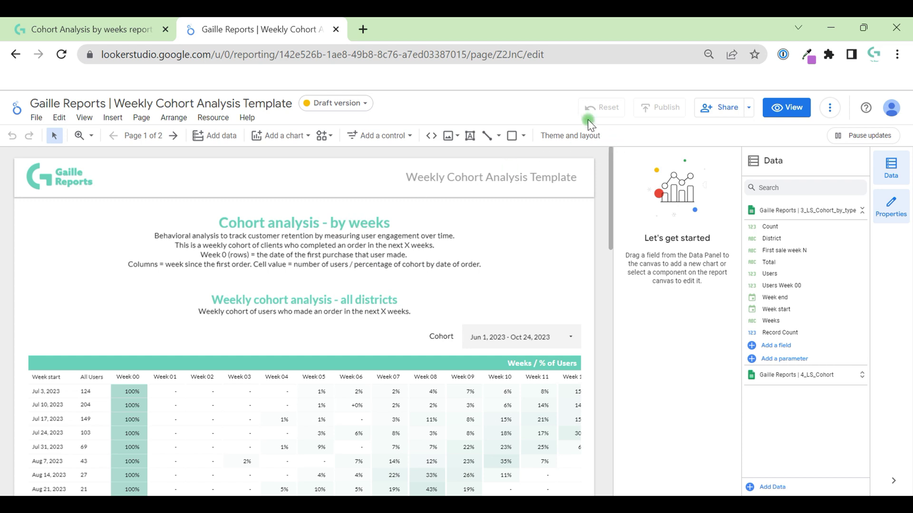
# - Customize the report's theme under Theme and layout to show its Edit Theme settings
pyautogui.click(581, 136)
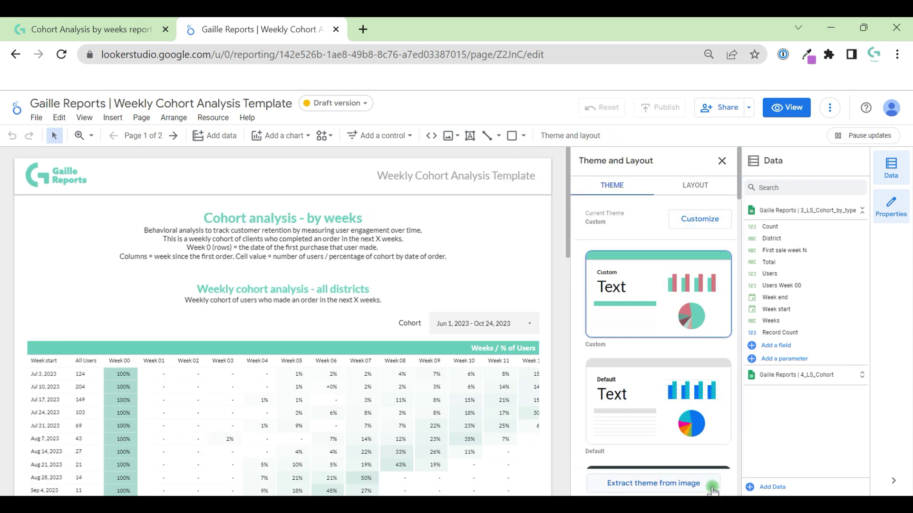
pyautogui.click(698, 221)
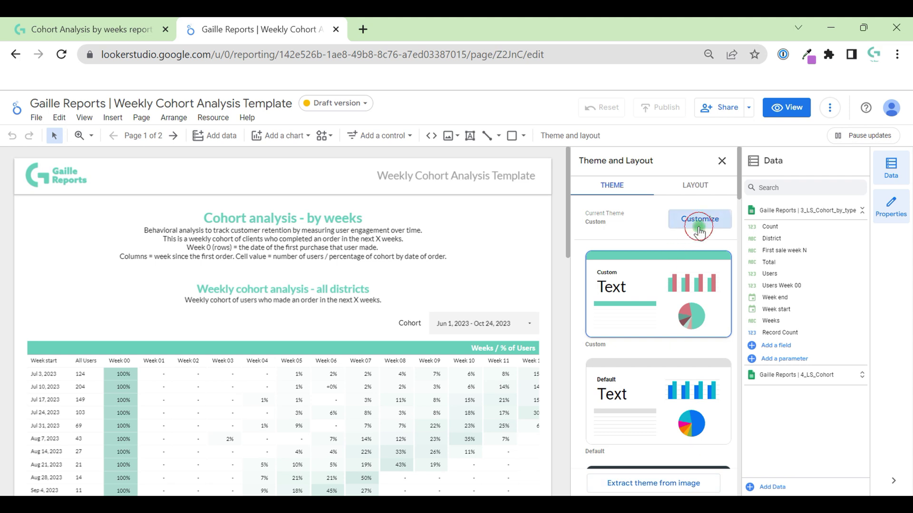
pyautogui.scroll(-5, 634, 401)
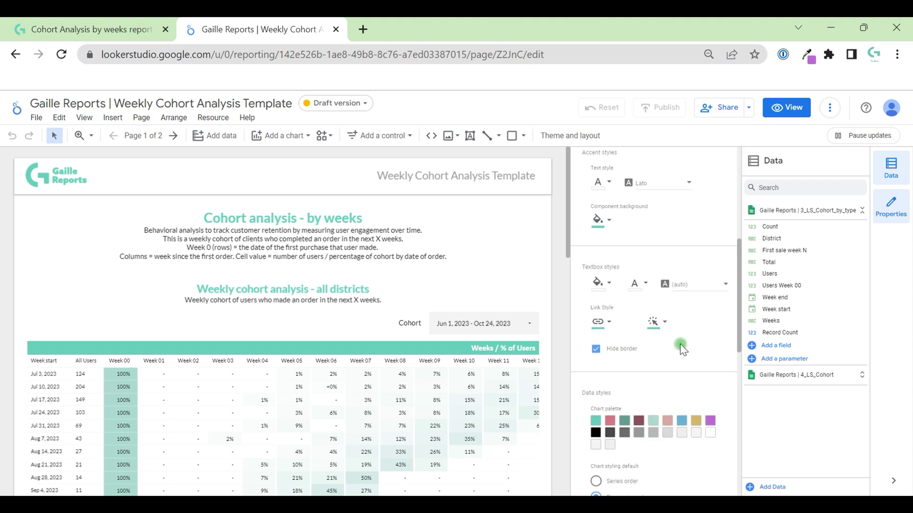
pyautogui.scroll(5, 660, 273)
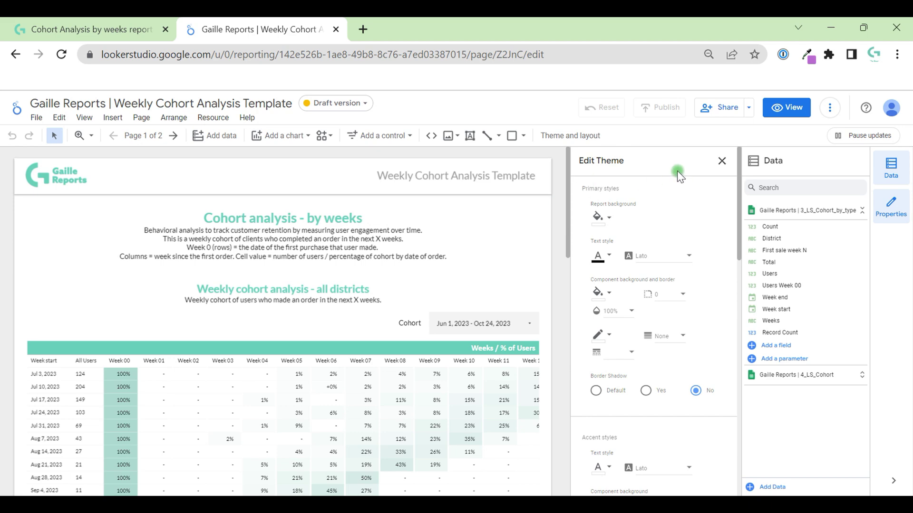
# - Edit the 4_LS_Cohort source from Resource > Manage added data sources
pyautogui.click(221, 120)
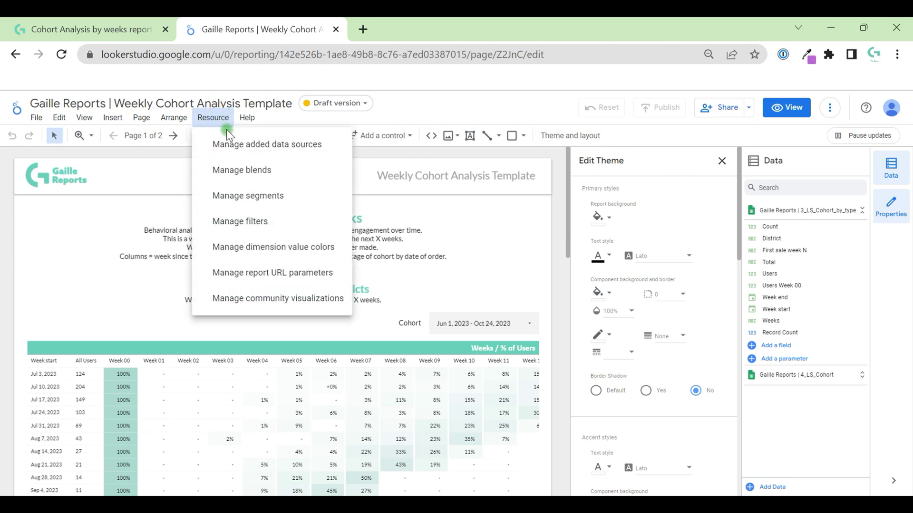
pyautogui.click(282, 146)
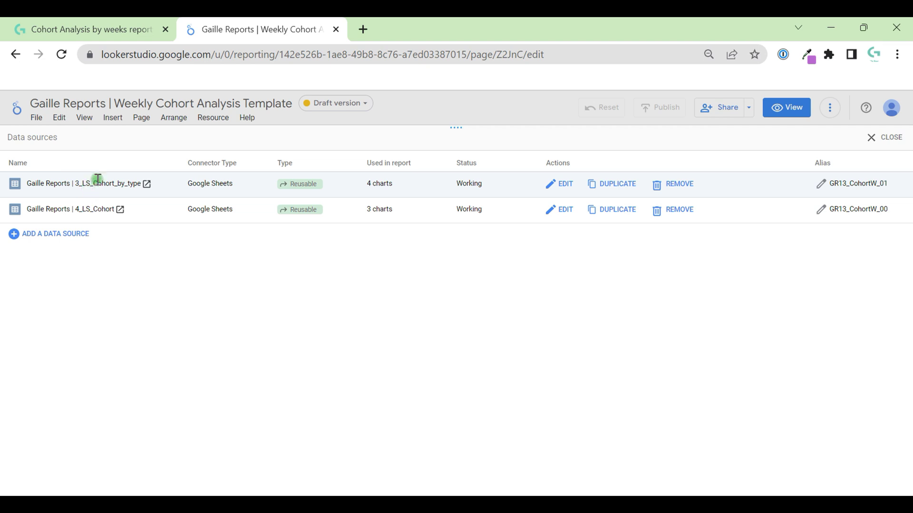
pyautogui.click(565, 212)
# - Open the linked spreadsheet, select the note about replacing random data, and go to 0_input
pyautogui.click(17, 161)
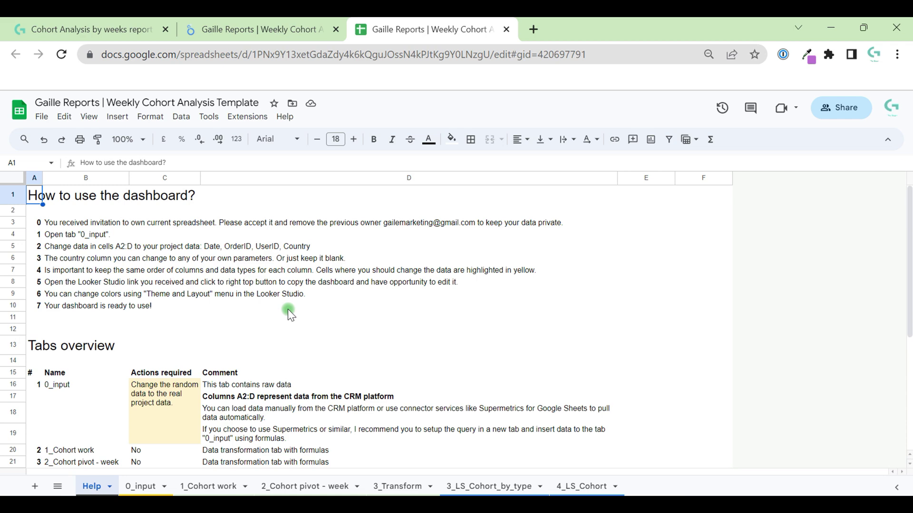
pyautogui.scroll(-2, 286, 305)
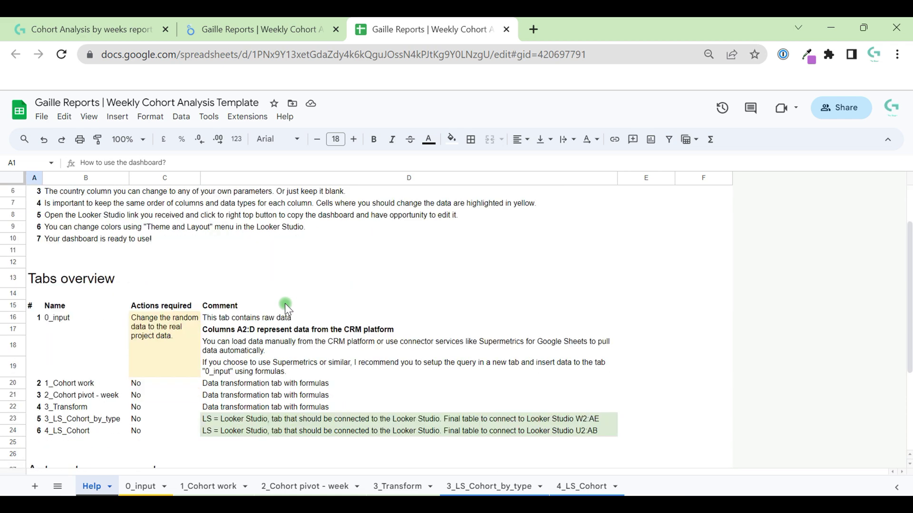
pyautogui.click(158, 318)
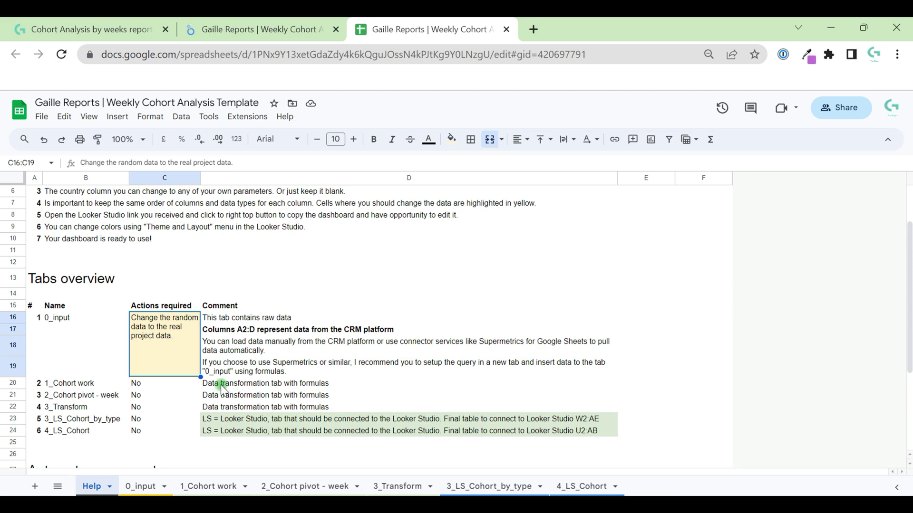
pyautogui.click(155, 487)
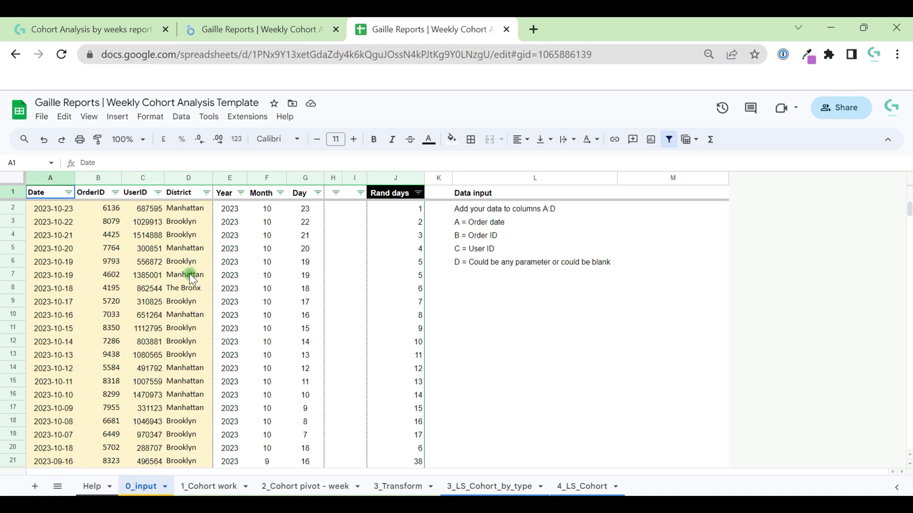
# - Inspect row 2's Date, OrderID and UserID cells and the District column header
pyautogui.click(57, 210)
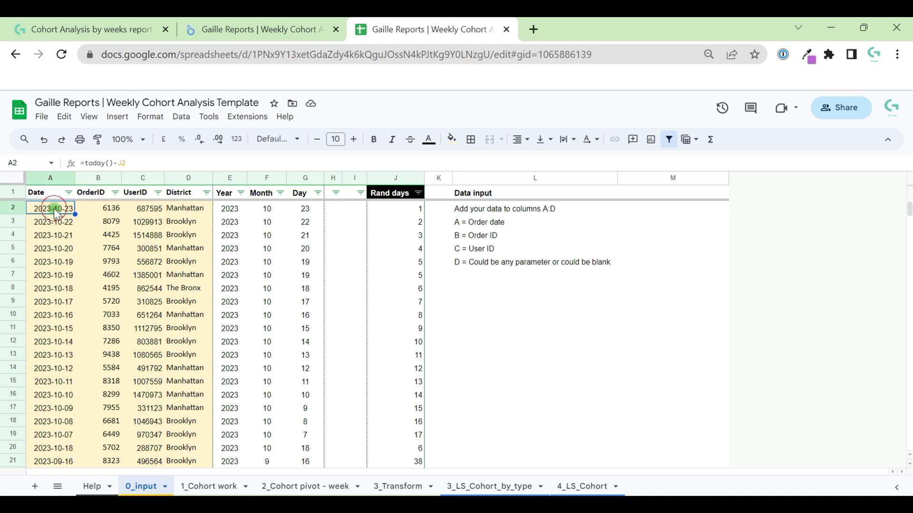
pyautogui.click(111, 210)
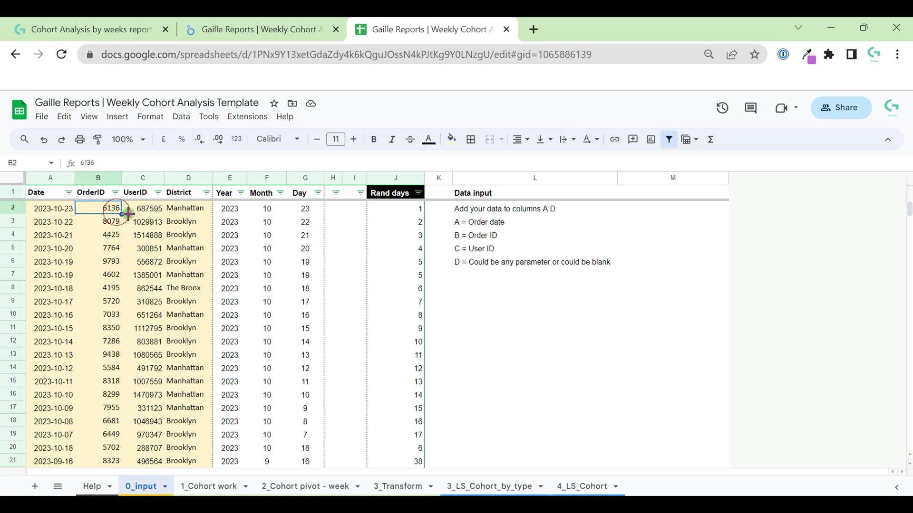
pyautogui.click(139, 211)
pyautogui.click(182, 196)
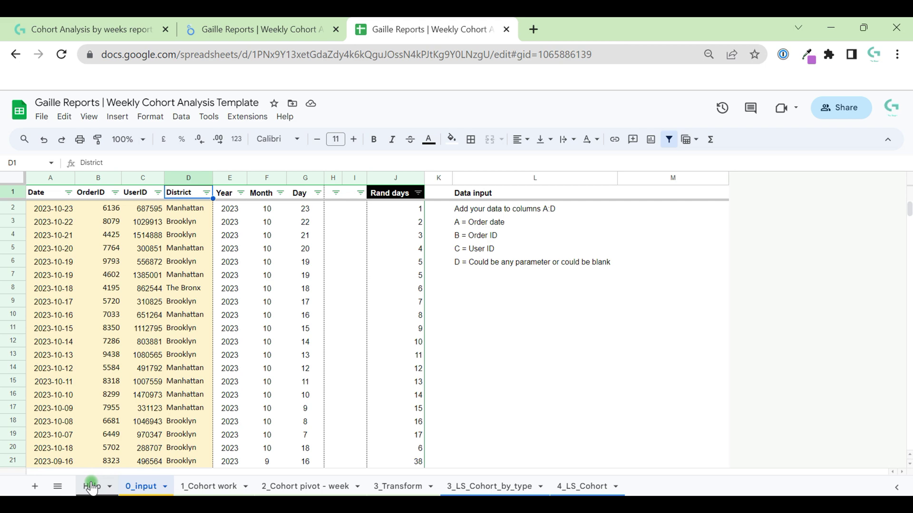
# - Review the recommended connector providers in the Help sheet's automation section, then return to 0_input
pyautogui.click(110, 478)
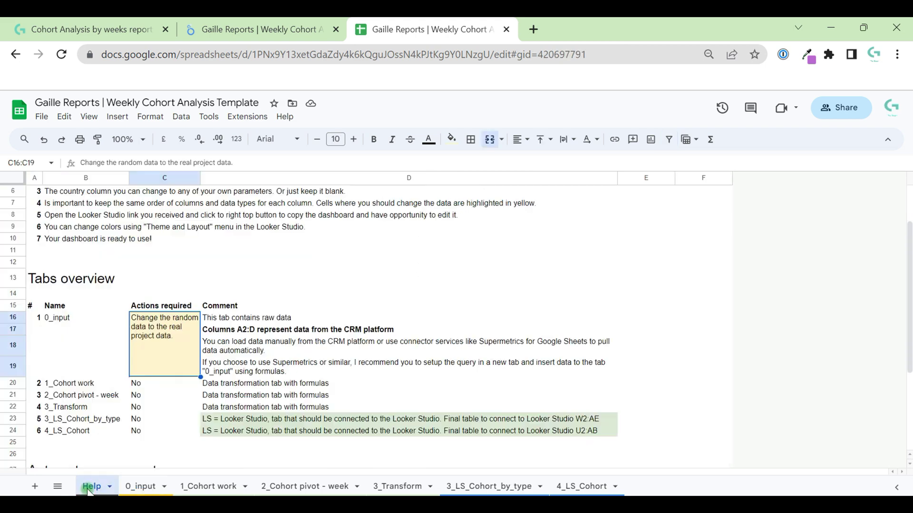
pyautogui.scroll(-4, 187, 352)
pyautogui.click(330, 319)
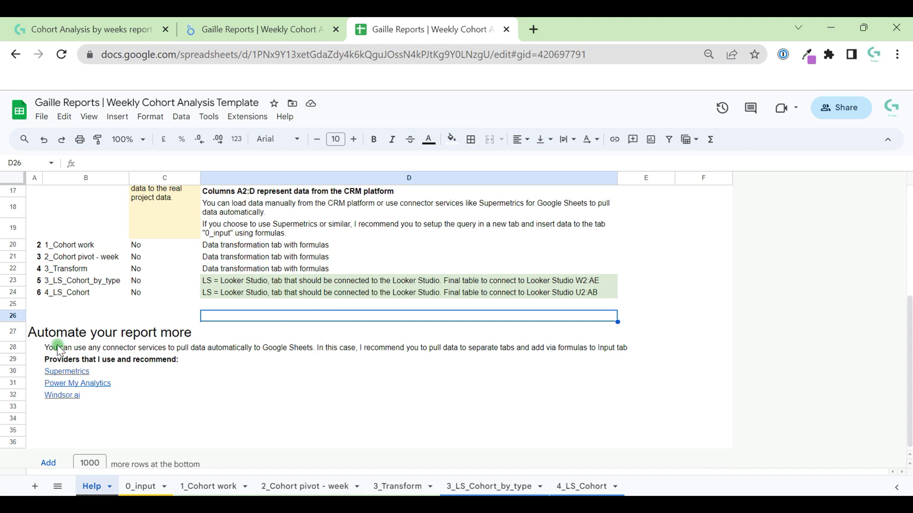
pyautogui.moveTo(61, 347); pyautogui.dragTo(61, 397)
pyautogui.click(210, 392)
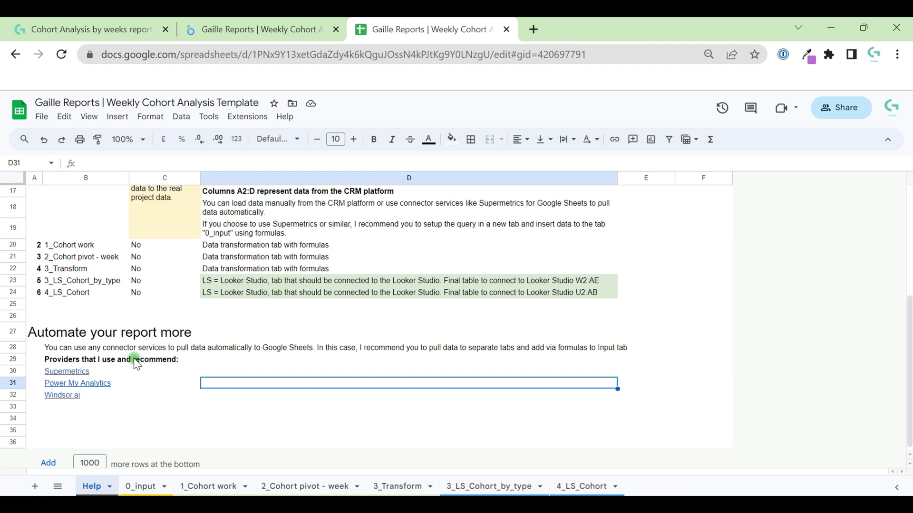
pyautogui.moveTo(38, 317); pyautogui.dragTo(119, 398)
pyautogui.click(197, 364)
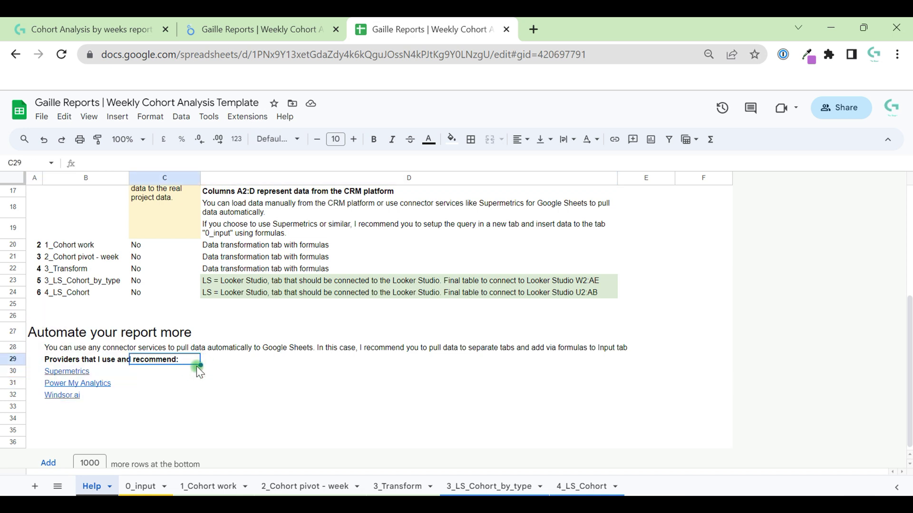
pyautogui.click(142, 486)
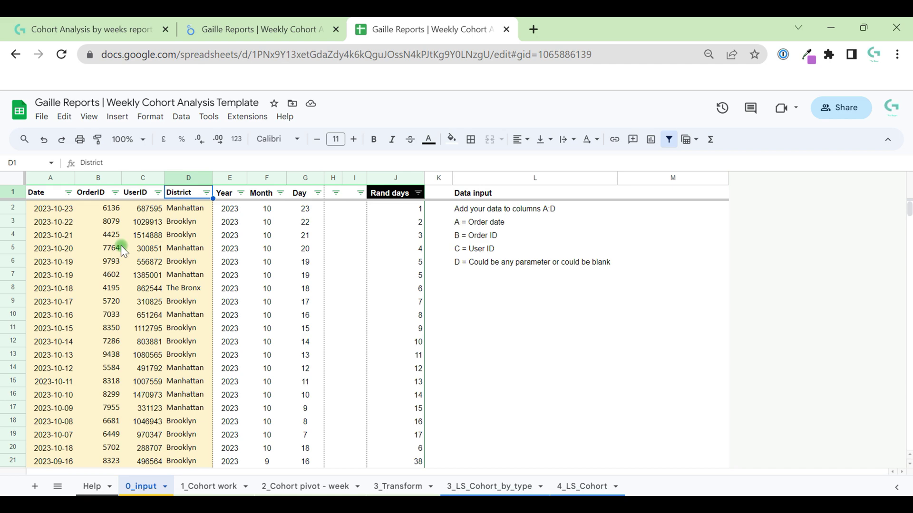
# - Highlight the sample order data in B–D and view sheets 1_Cohort work through 4_LS_Cohort
pyautogui.moveTo(98, 208); pyautogui.dragTo(200, 354)
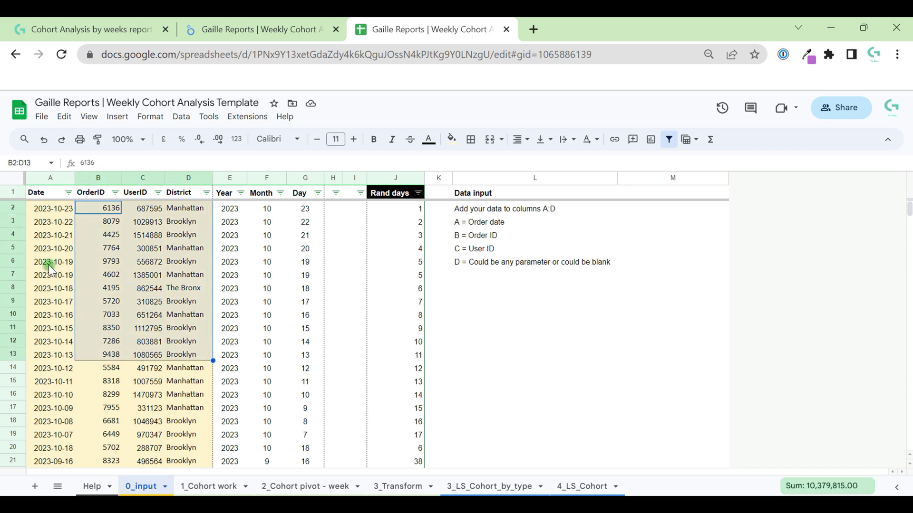
pyautogui.click(197, 486)
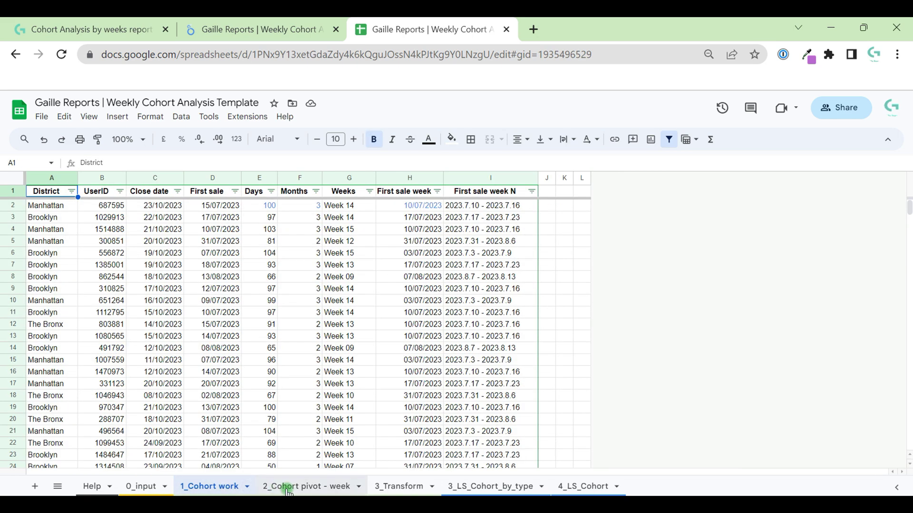
pyautogui.click(287, 486)
pyautogui.click(389, 486)
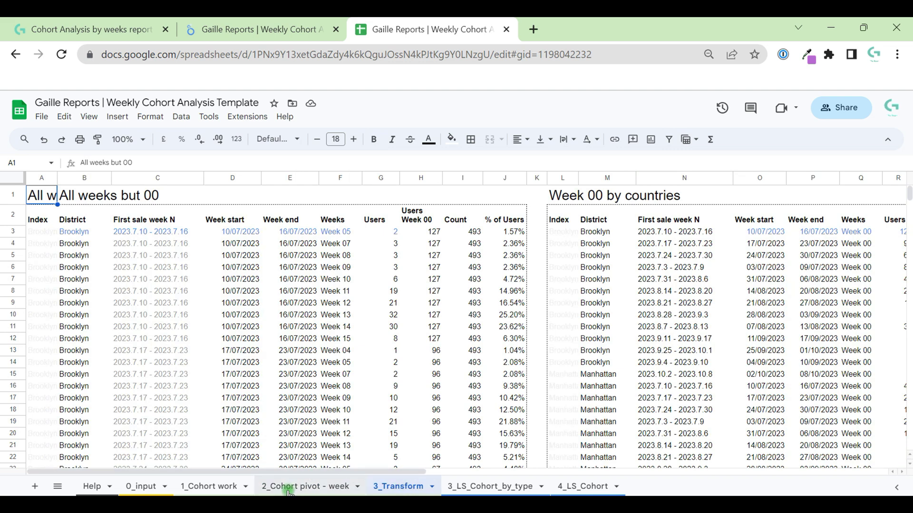
pyautogui.click(516, 487)
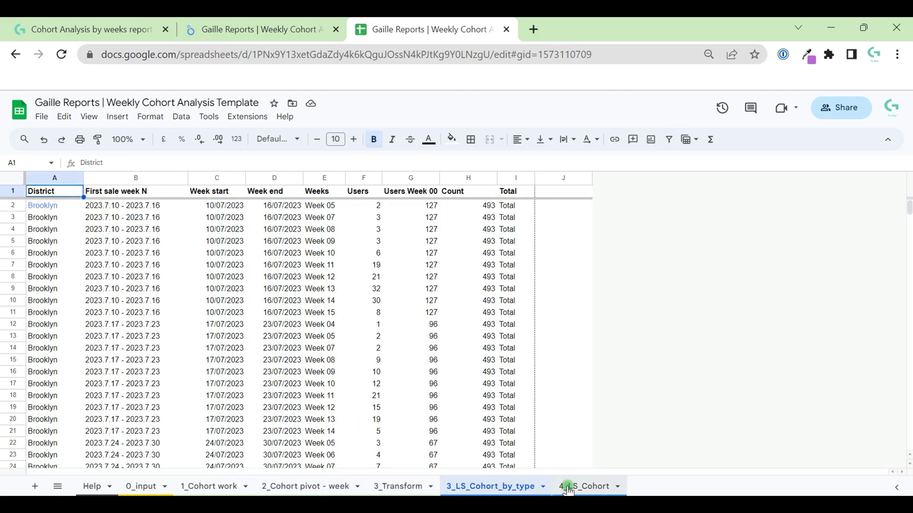
pyautogui.click(598, 486)
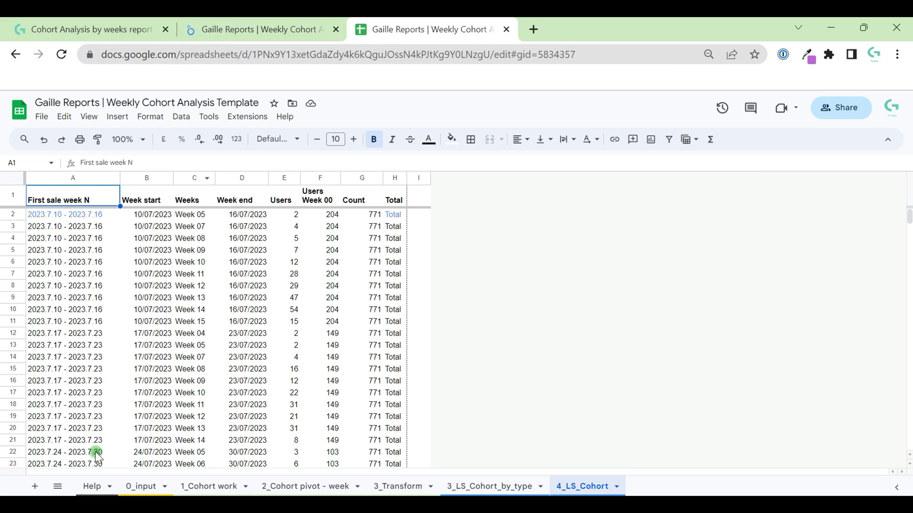
# - Return to 0_input, check a row 10 UserID, and switch back to Looker Studio
pyautogui.click(136, 487)
pyautogui.click(131, 316)
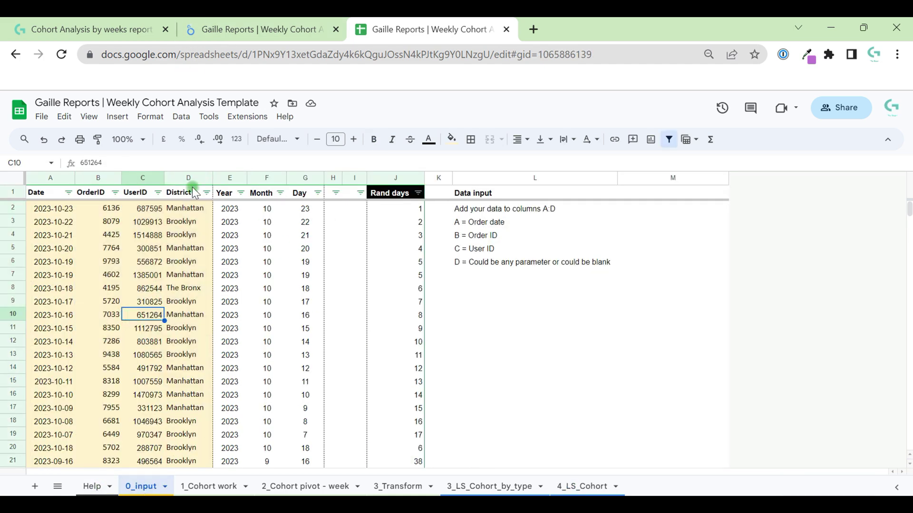
pyautogui.click(269, 19)
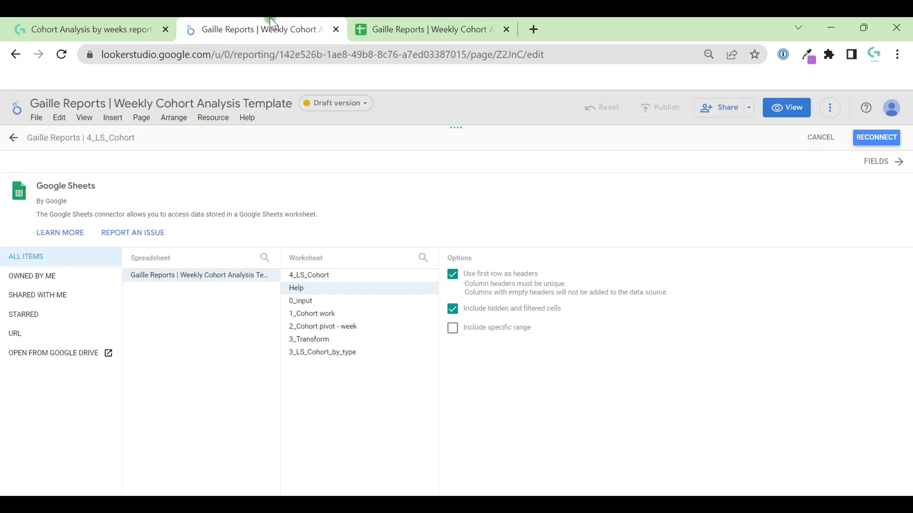
# - Cancel the reconnect, discard the data source changes, and close the Data sources list
pyautogui.click(822, 138)
pyautogui.click(506, 314)
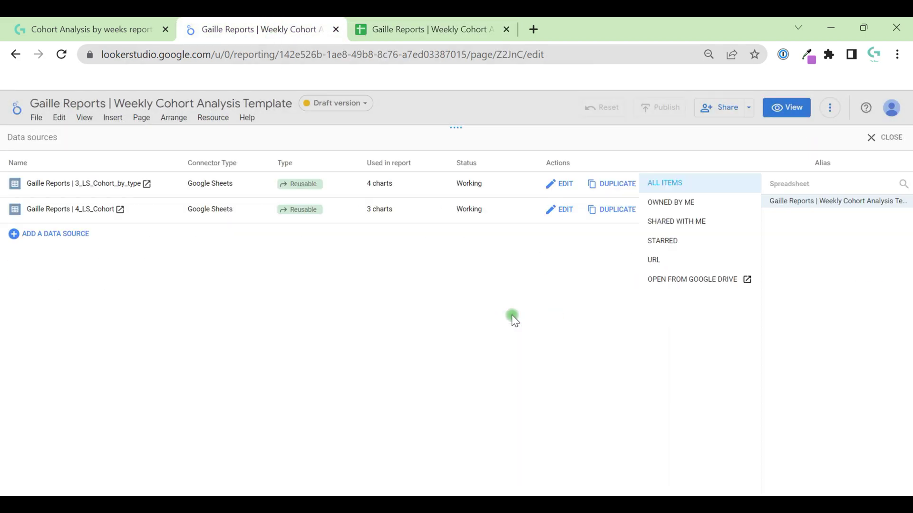
pyautogui.click(871, 140)
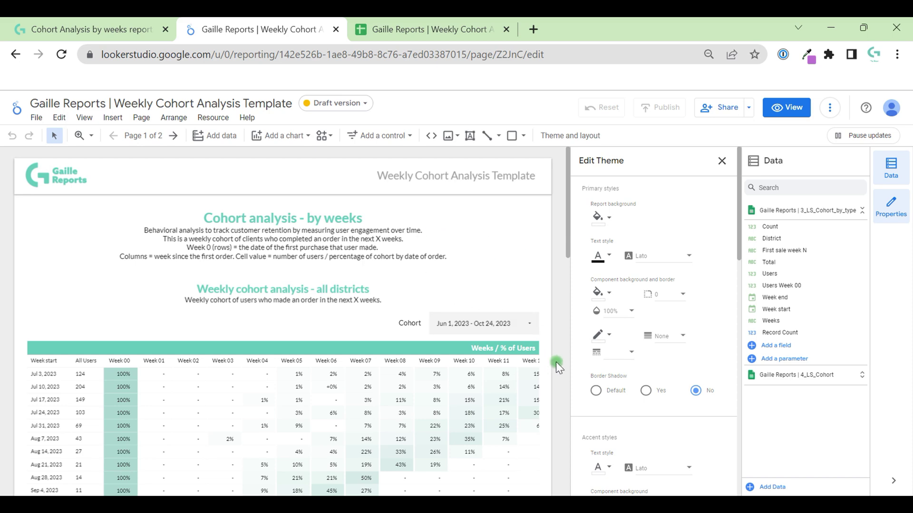
# - Preview the Weekly Cohort Analysis Template in view mode, showing the all-districts cohort table
pyautogui.scroll(-3, 555, 361)
pyautogui.scroll(-6, 555, 361)
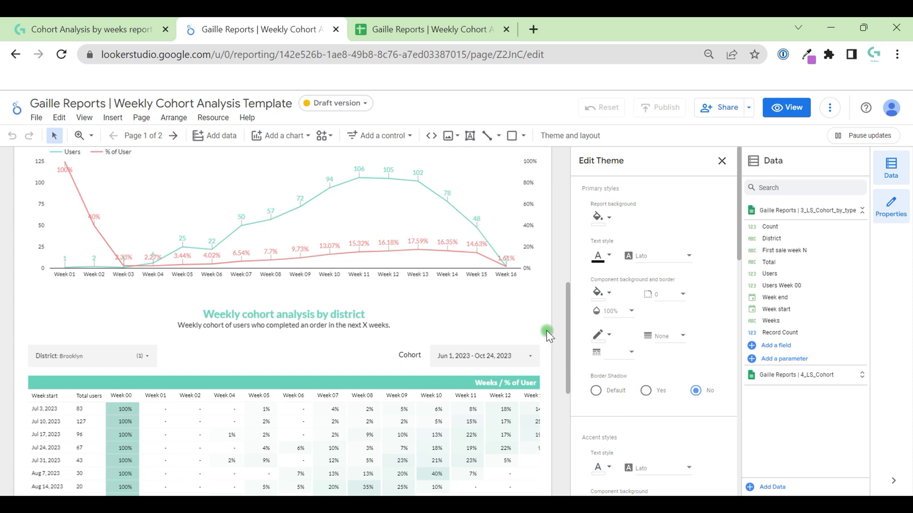
pyautogui.scroll(10, 551, 309)
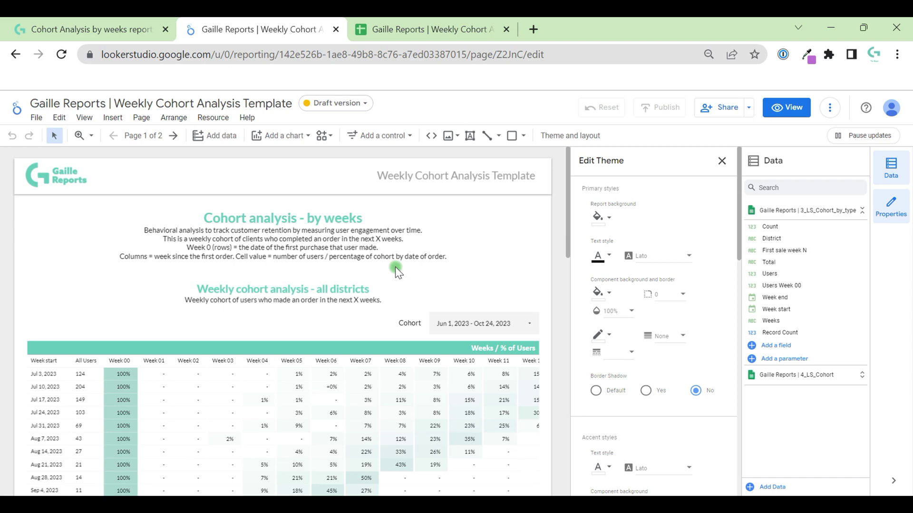
pyautogui.click(785, 107)
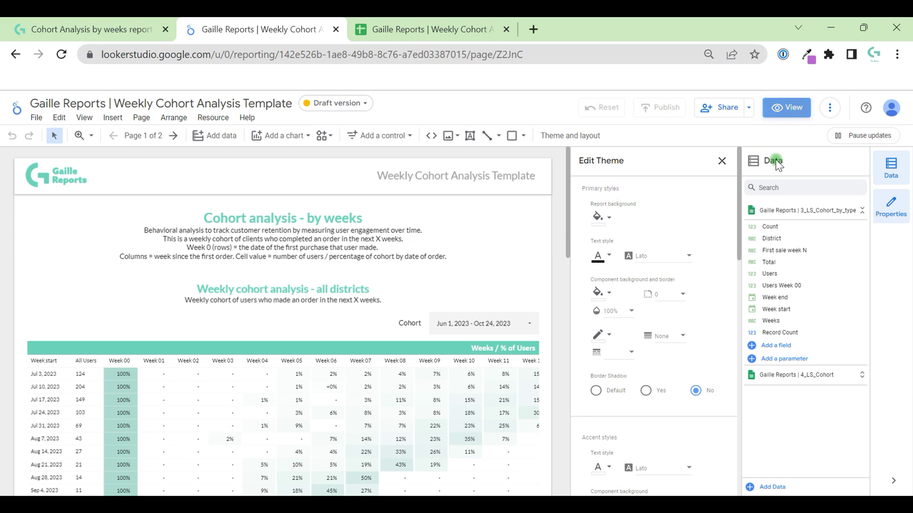